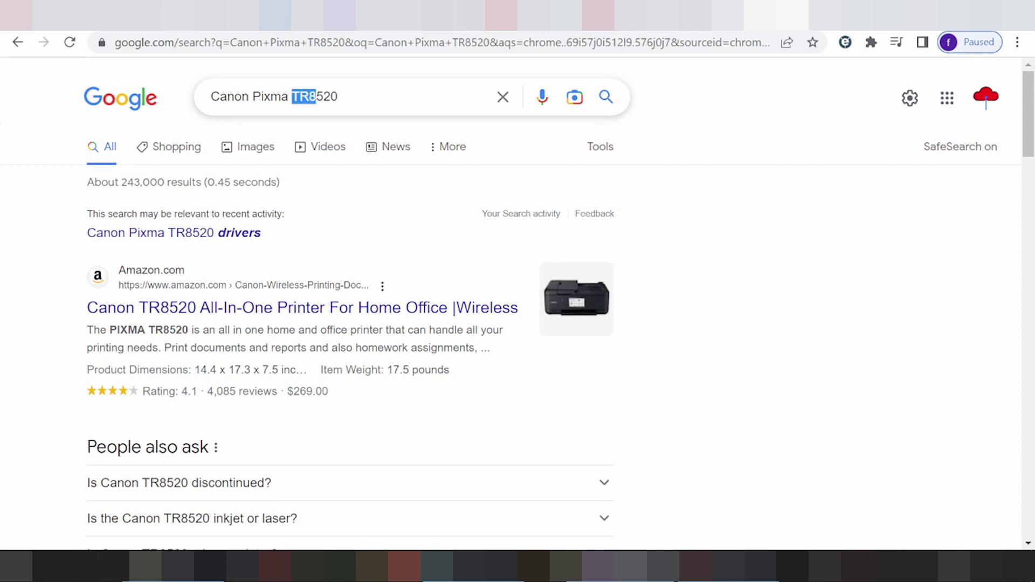
- Search Google for "Canon Pixma TR8520 driver download"
left_click(338, 96)
type("driver ")
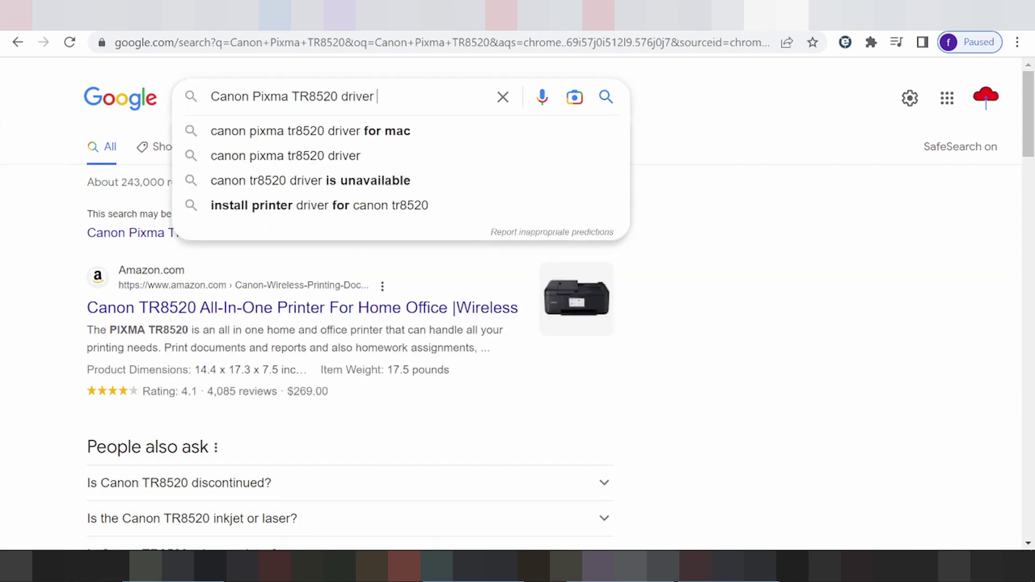
type("download")
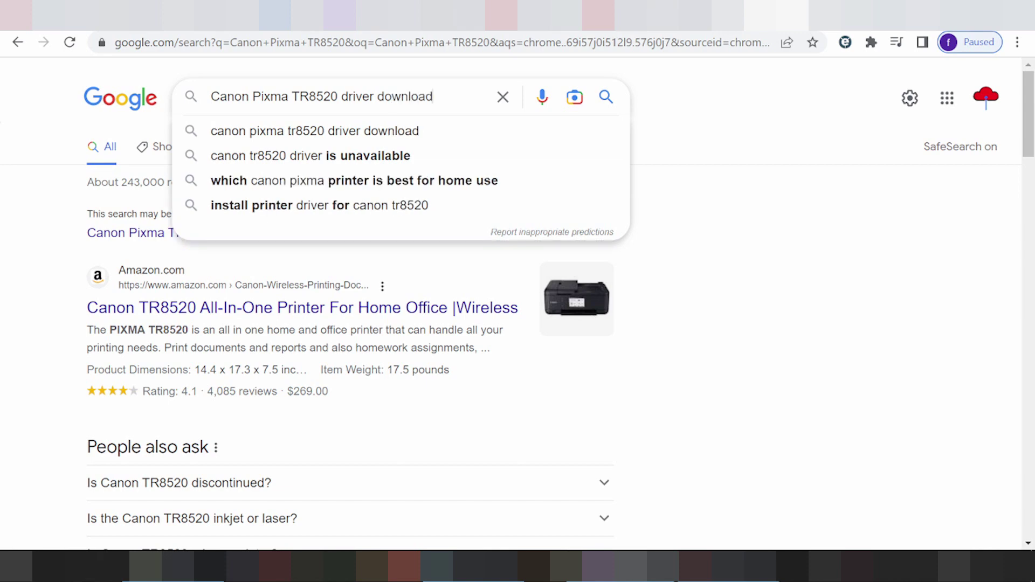
key("Return")
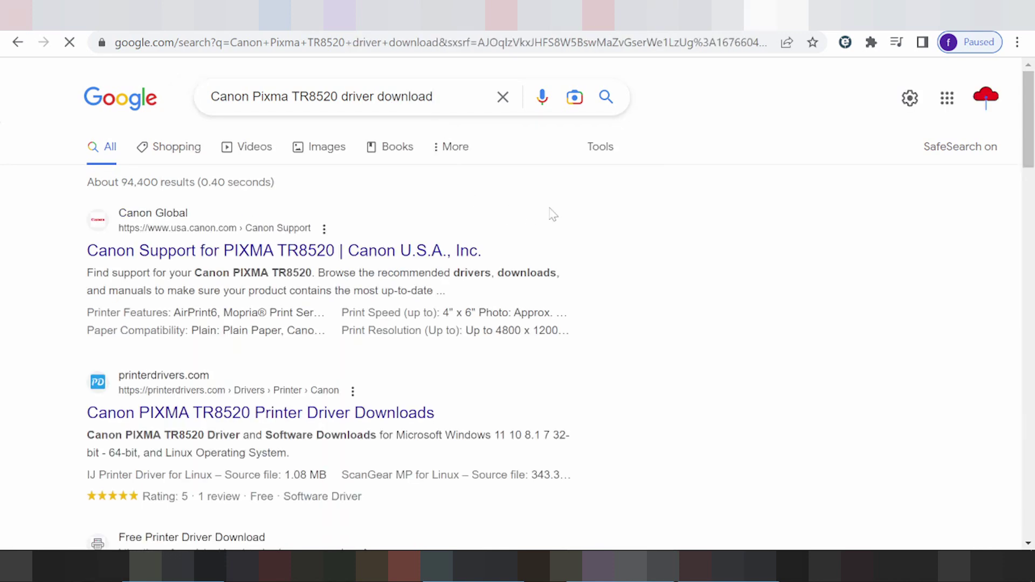
- Open the Canon U.S.A. support page for the PIXMA TR8520 from the search results
scroll(587, 201, "down", 3)
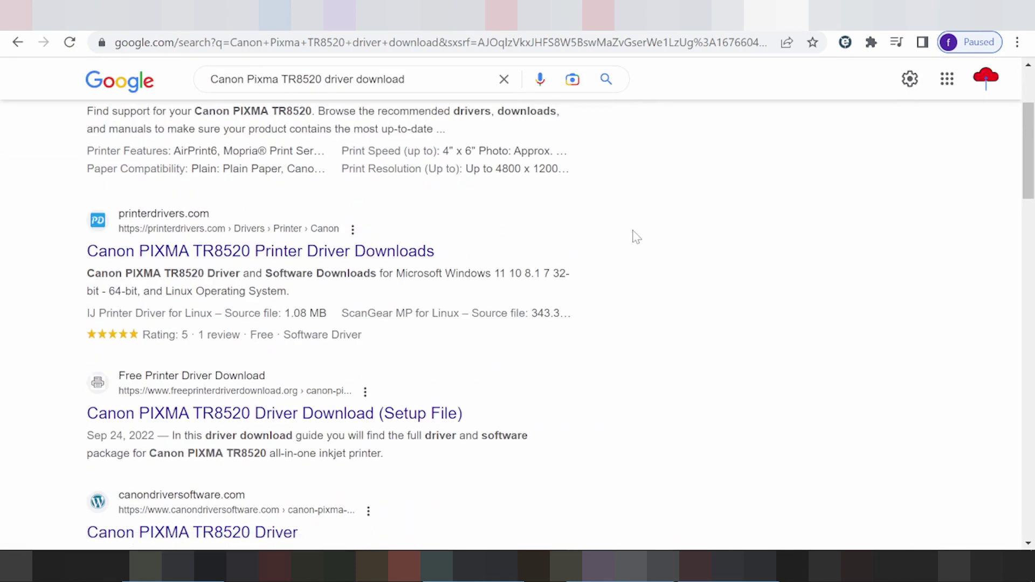
scroll(633, 236, "down", 3)
scroll(637, 250, "down", 4)
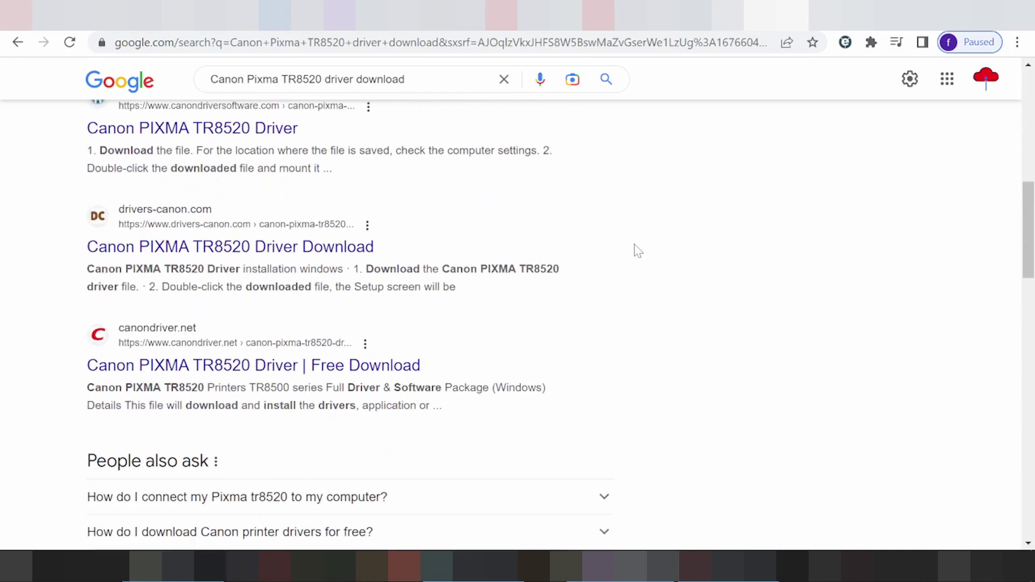
scroll(638, 251, "down", 15)
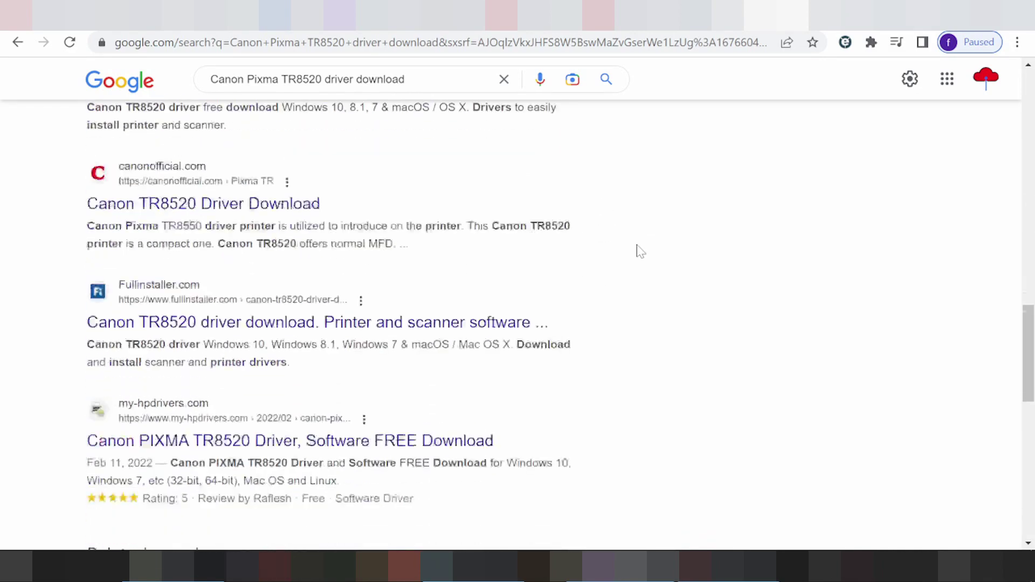
scroll(639, 251, "down", 9)
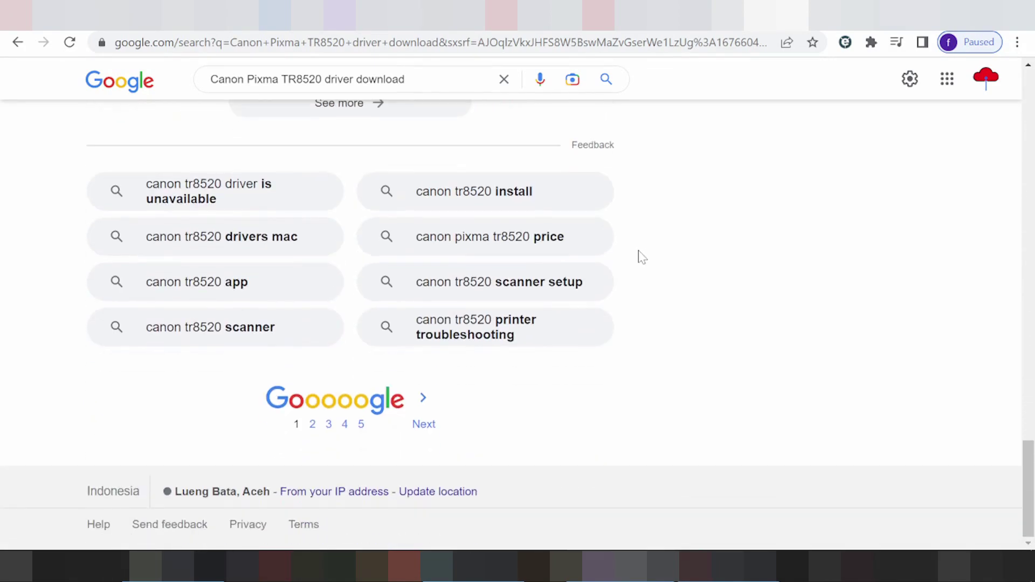
scroll(641, 256, "up", 4)
scroll(641, 256, "up", 20)
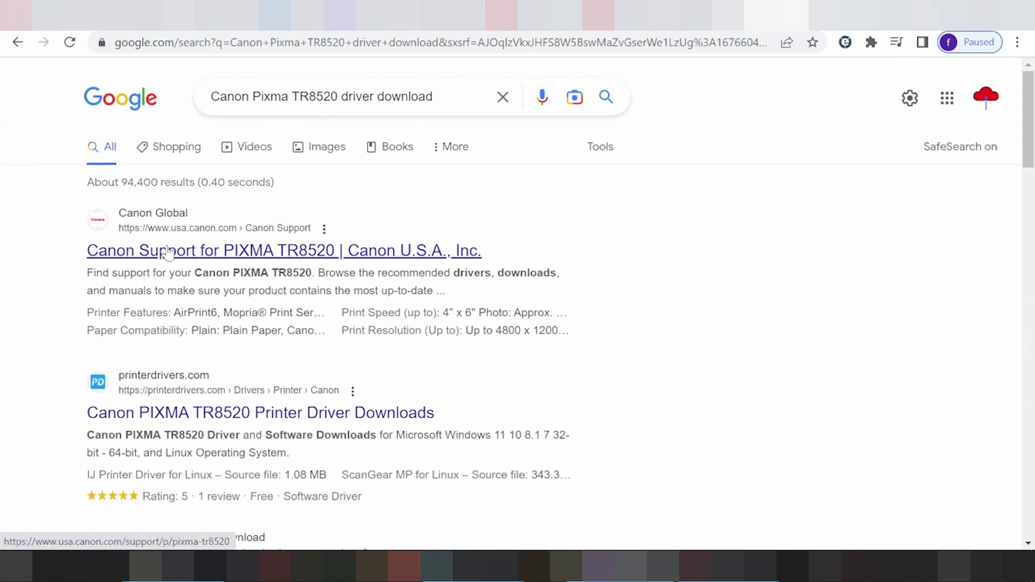
left_click(241, 251)
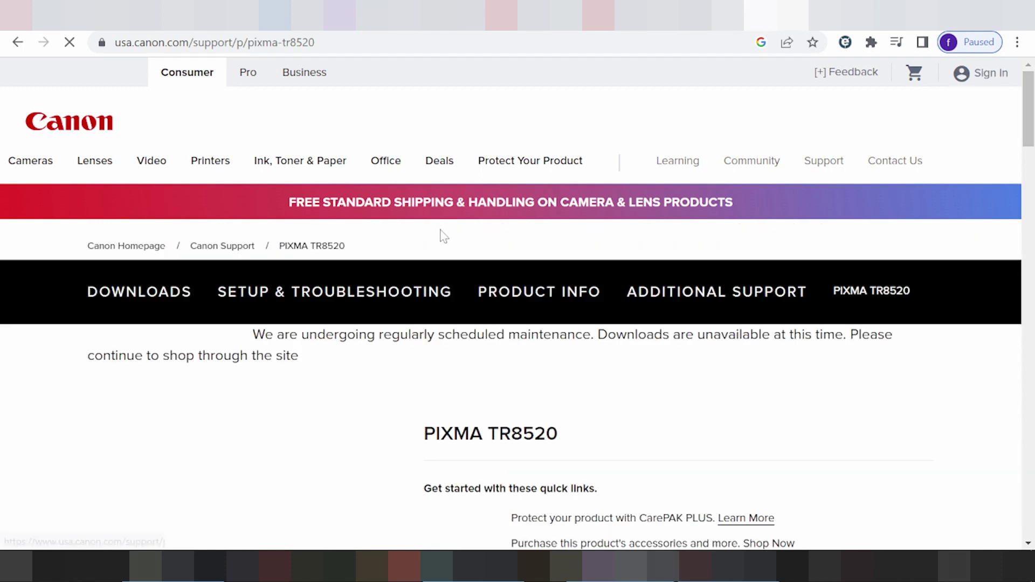
- Open the Software & Drivers downloads section on the PIXMA TR8520 support page
scroll(514, 303, "down", 1)
scroll(517, 309, "down", 2)
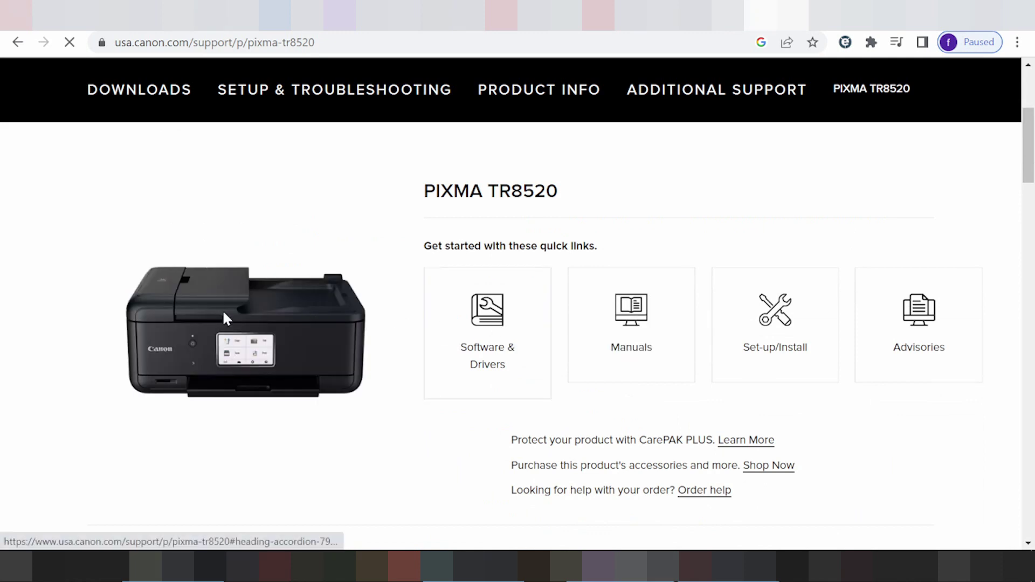
scroll(192, 323, "down", 1)
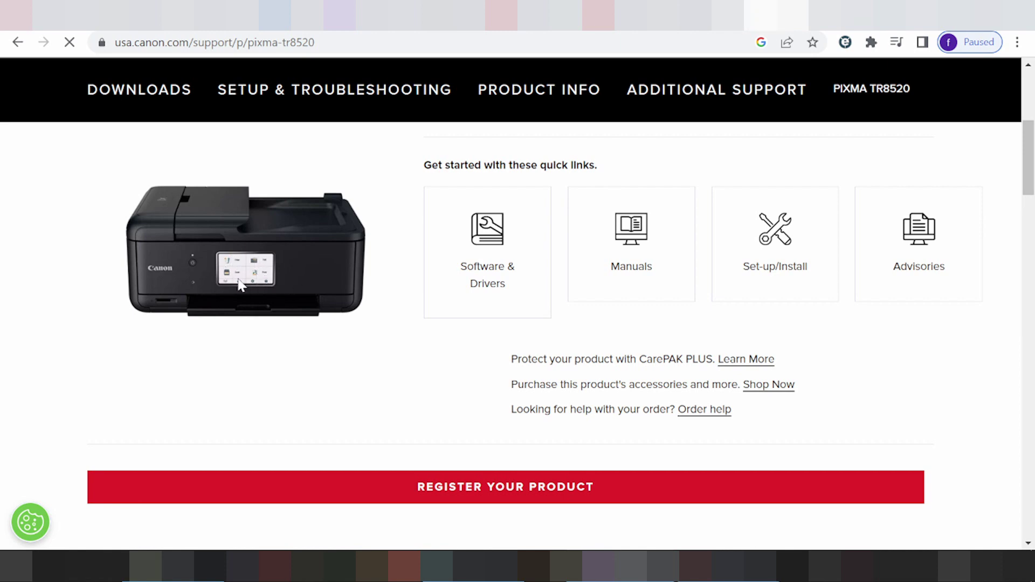
left_click(492, 280)
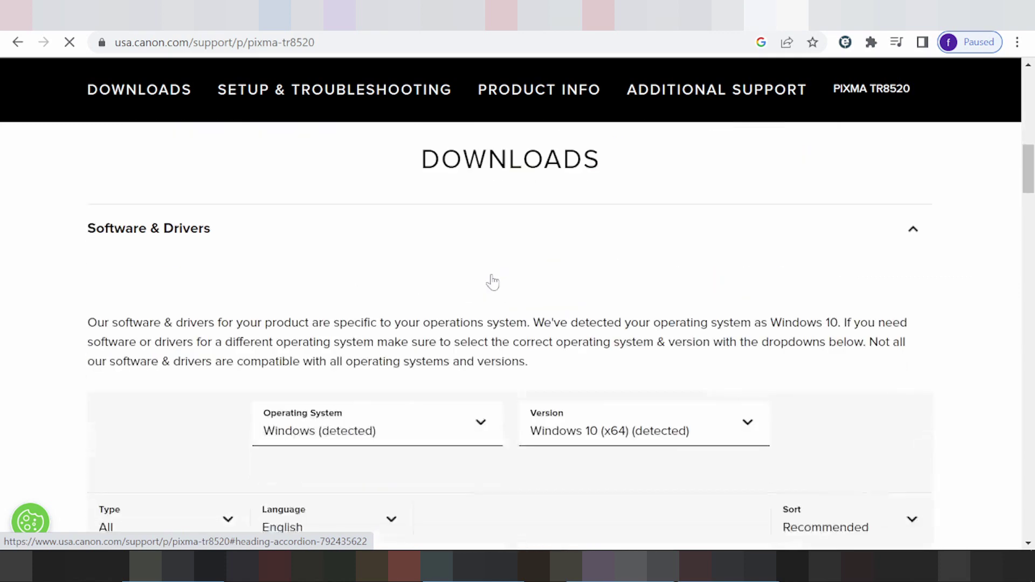
- Set the operating system for the listed software and drivers to Mac
scroll(494, 280, "down", 3)
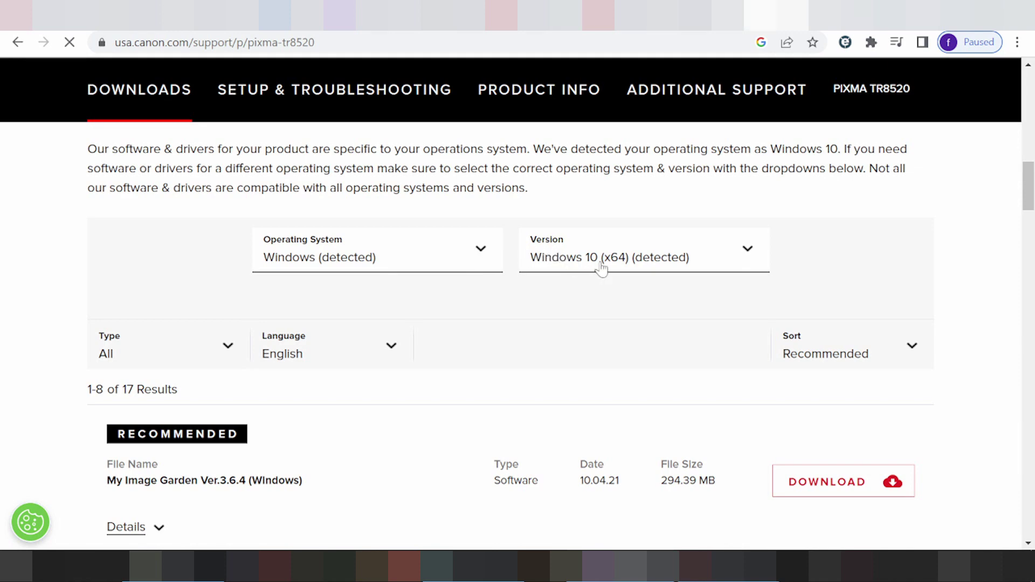
left_click(458, 254)
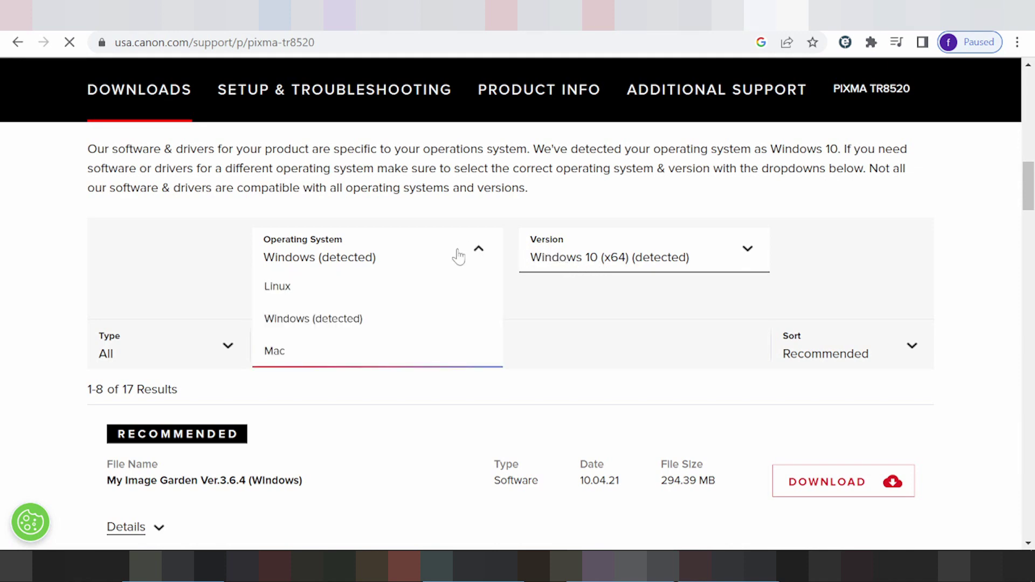
left_click(288, 355)
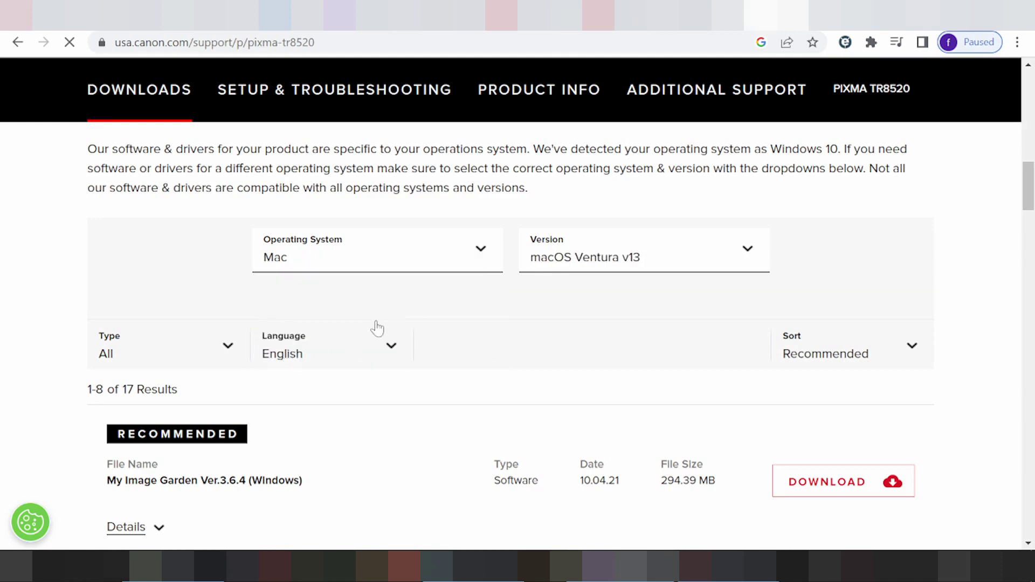
- Set the operating system version for the Mac downloads to macOS Monterey v12
left_click(566, 256)
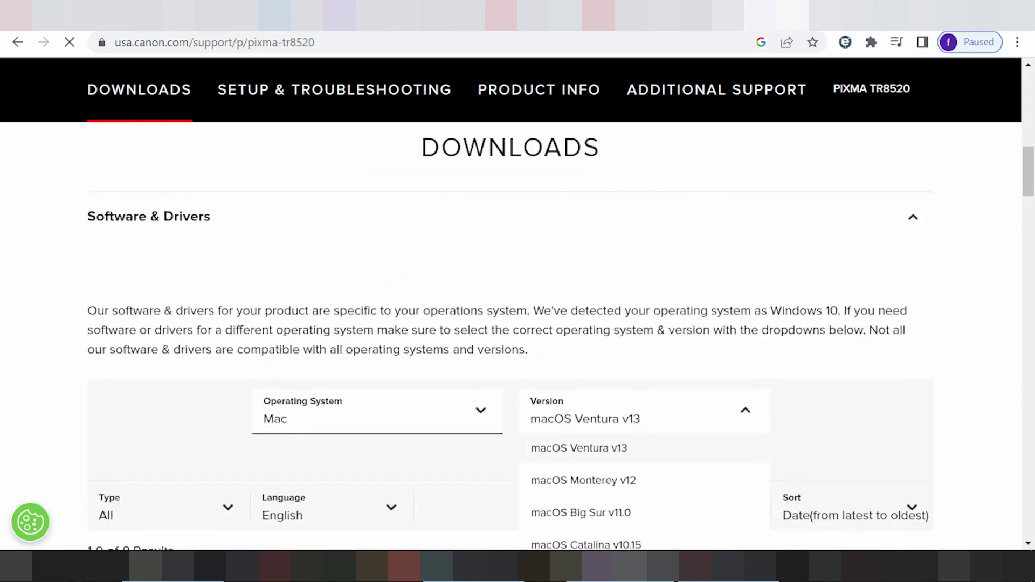
scroll(607, 285, "down", 3)
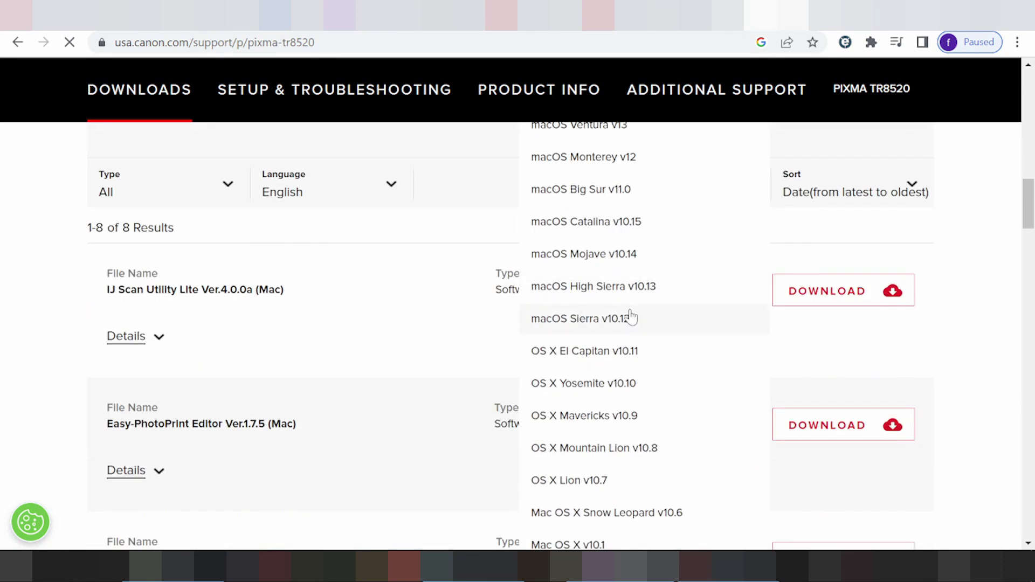
scroll(635, 353, "down", 2)
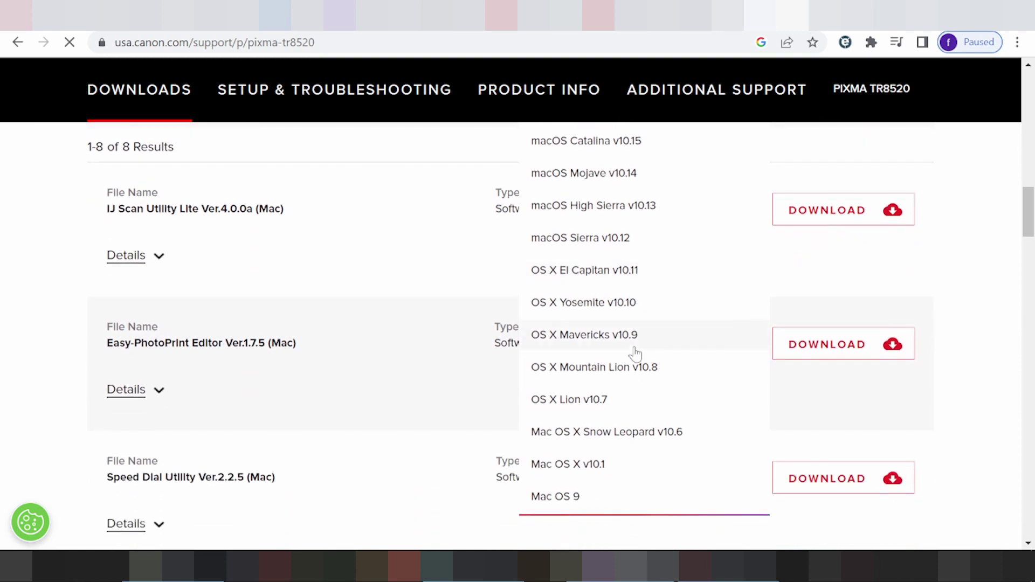
scroll(635, 353, "up", 2)
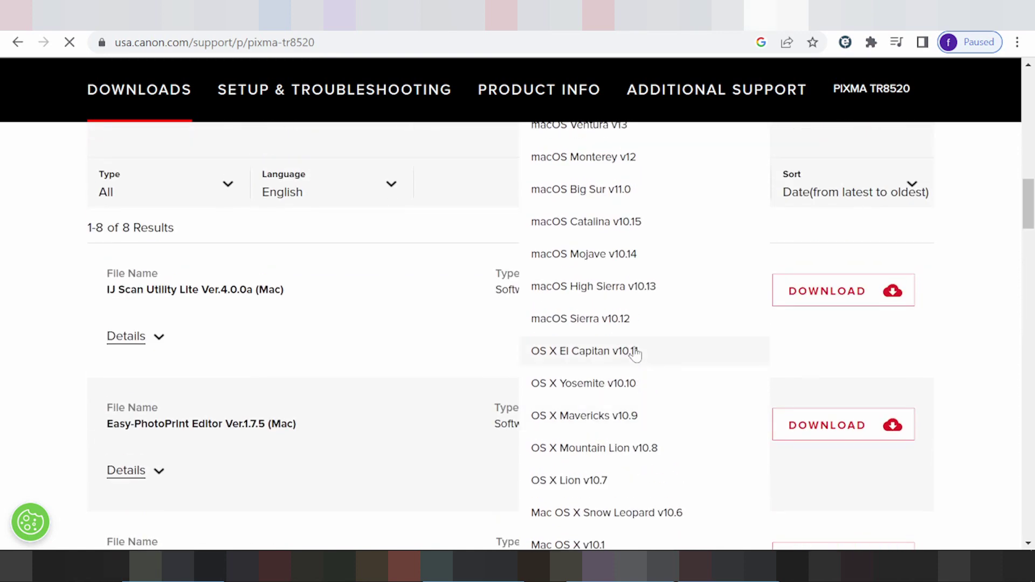
scroll(636, 353, "up", 2)
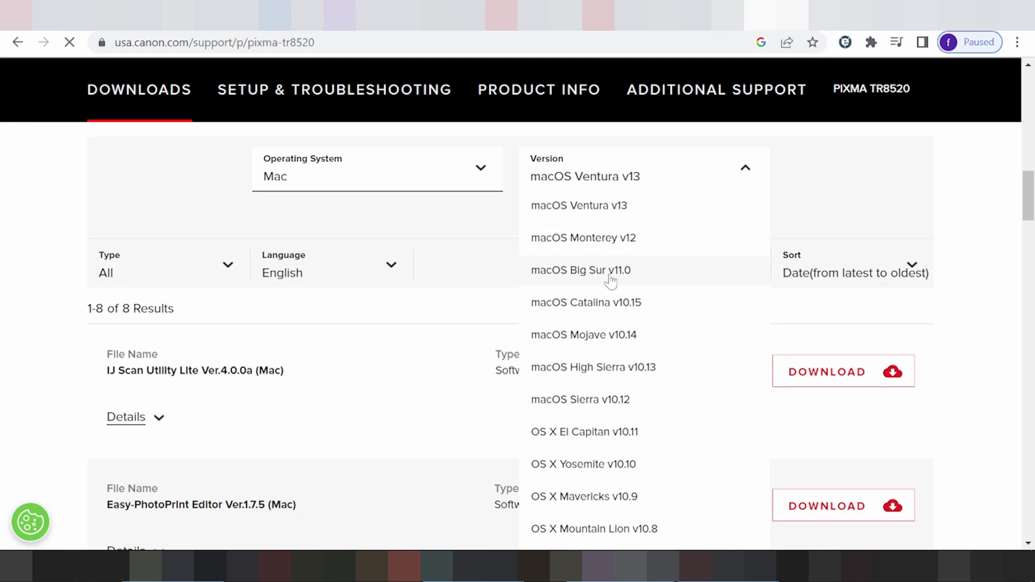
scroll(626, 324, "down", 1)
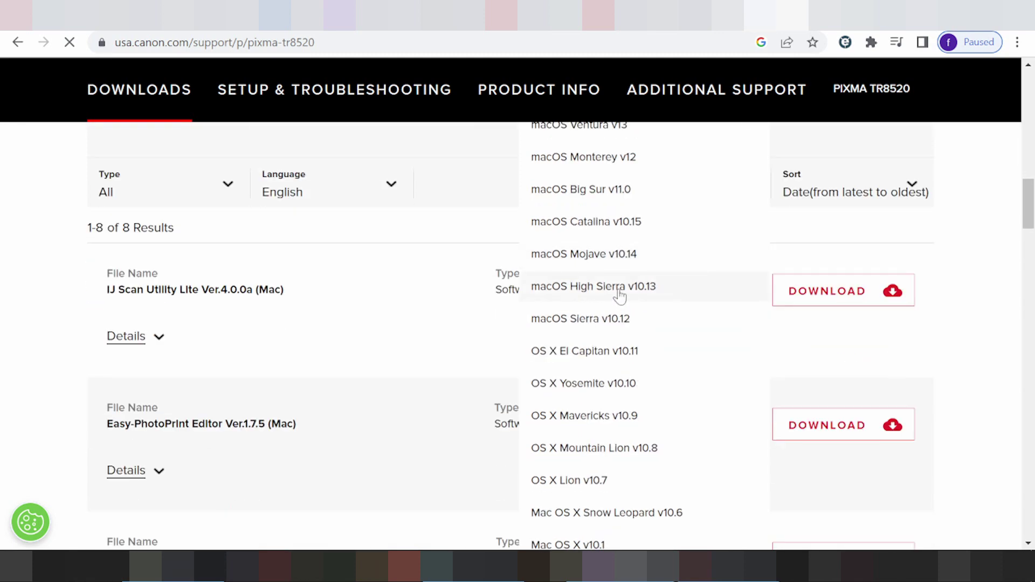
scroll(620, 297, "down", 1)
scroll(620, 296, "up", 2)
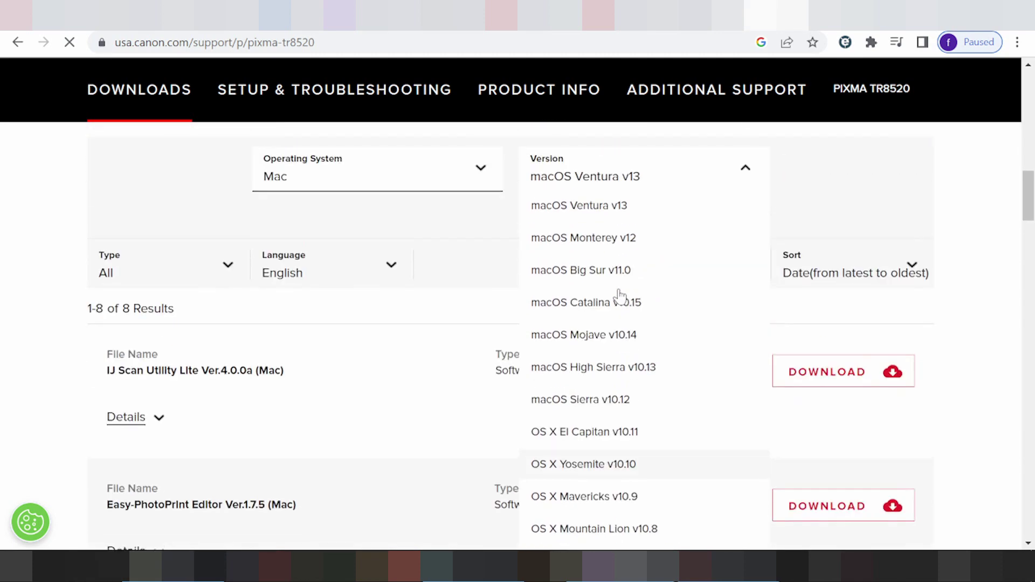
left_click(604, 248)
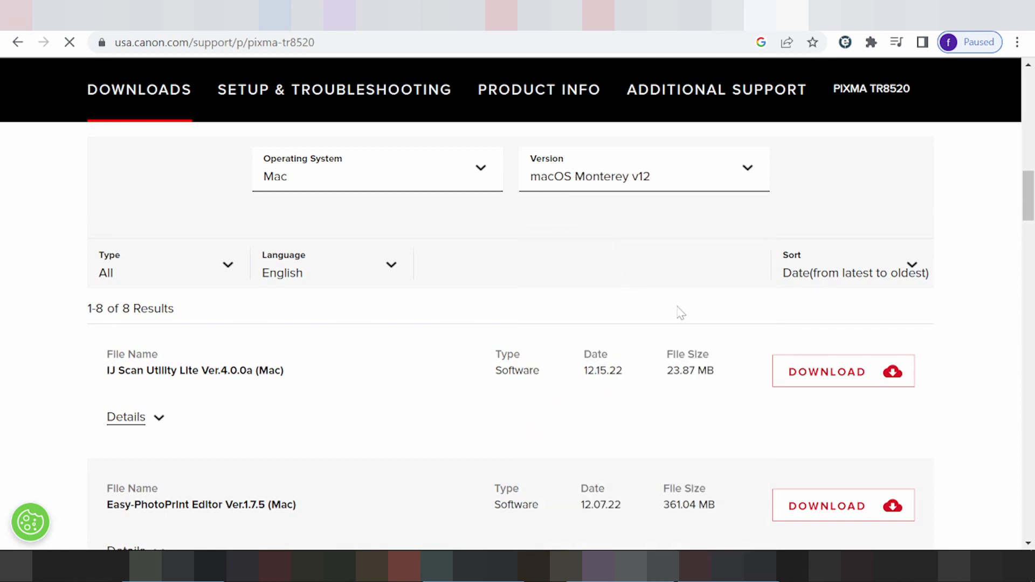
- Expand the details of IJ Scan Utility Lite Ver.4.0.0a (Mac) and read its file name and description
scroll(678, 312, "down", 2)
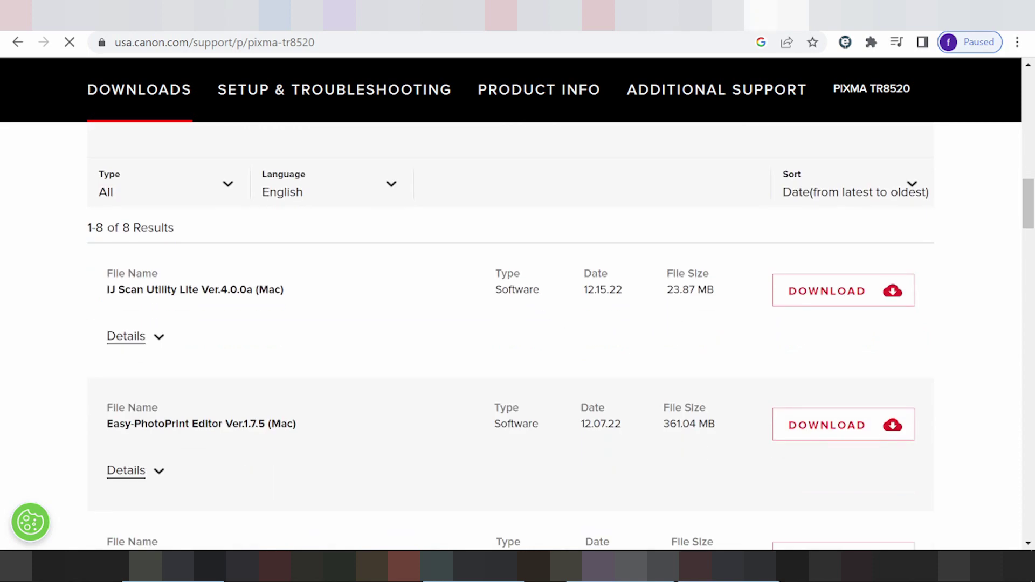
scroll(541, 306, "down", 3)
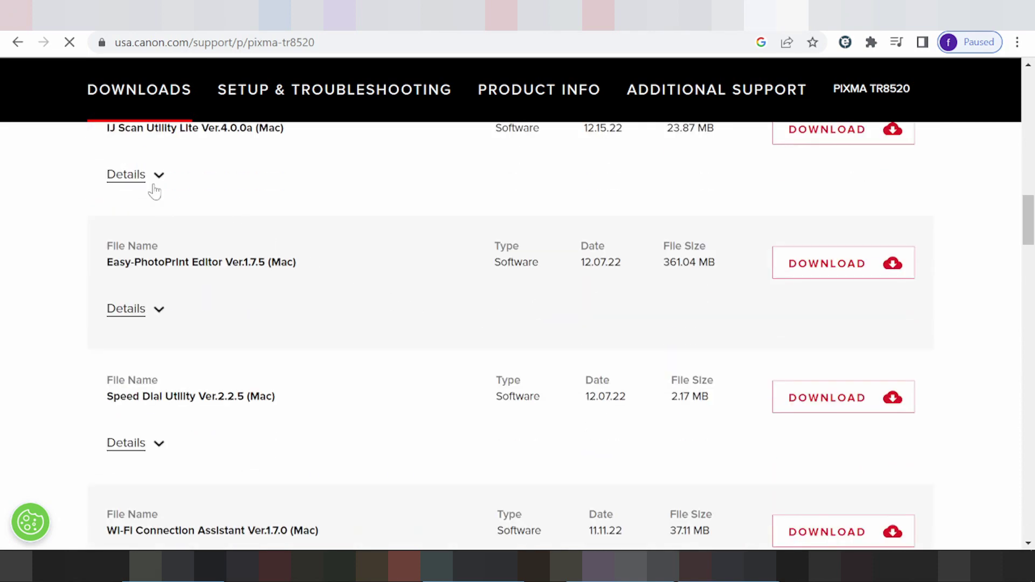
left_click(159, 185)
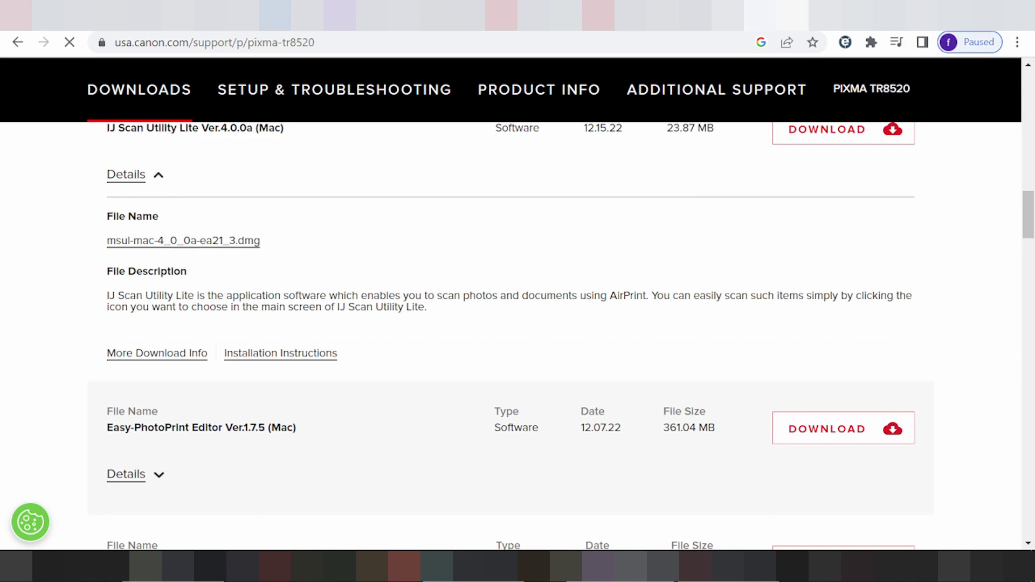
scroll(311, 299, "down", 2)
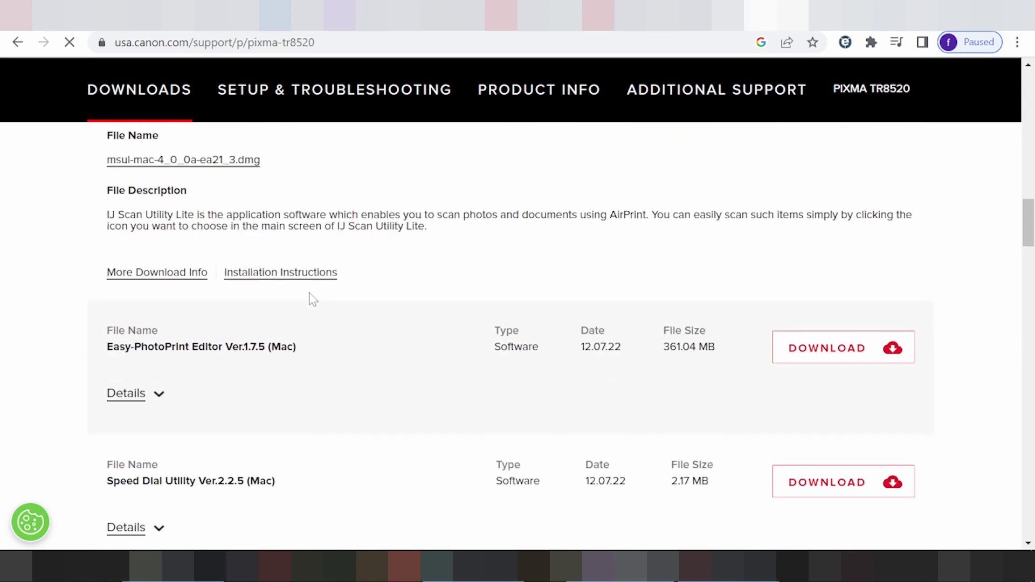
scroll(313, 299, "up", 2)
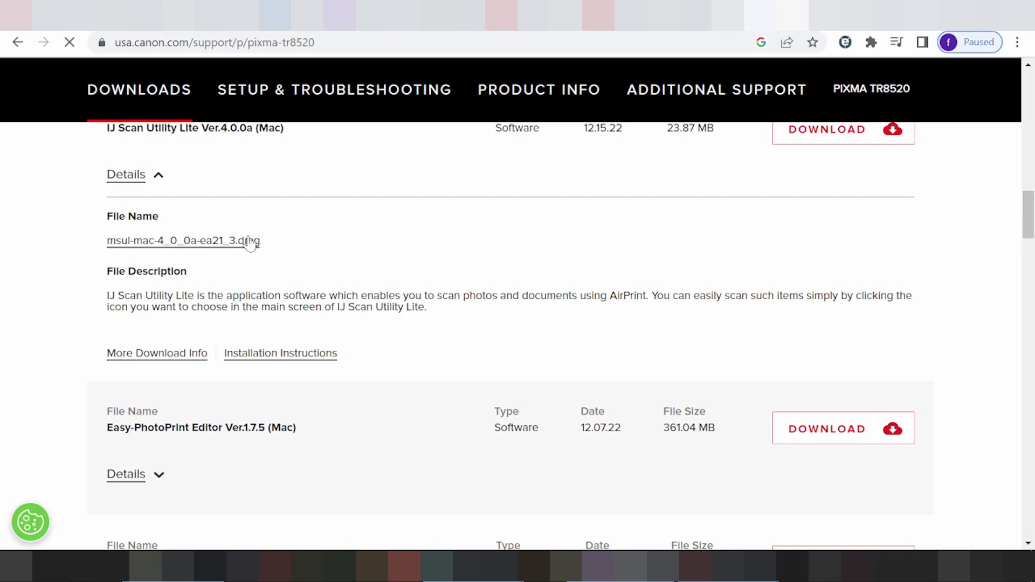
- Review the remaining software and firmware downloads offered for Mac, returning to the IJ Scan Utility Lite entry
scroll(236, 285, "down", 5)
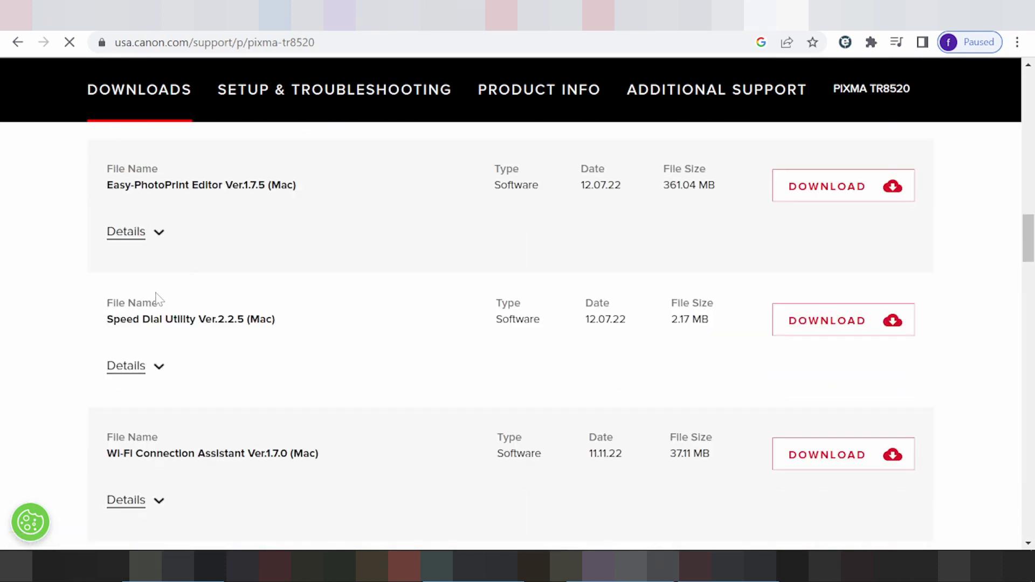
scroll(185, 346, "down", 2)
scroll(186, 346, "down", 1)
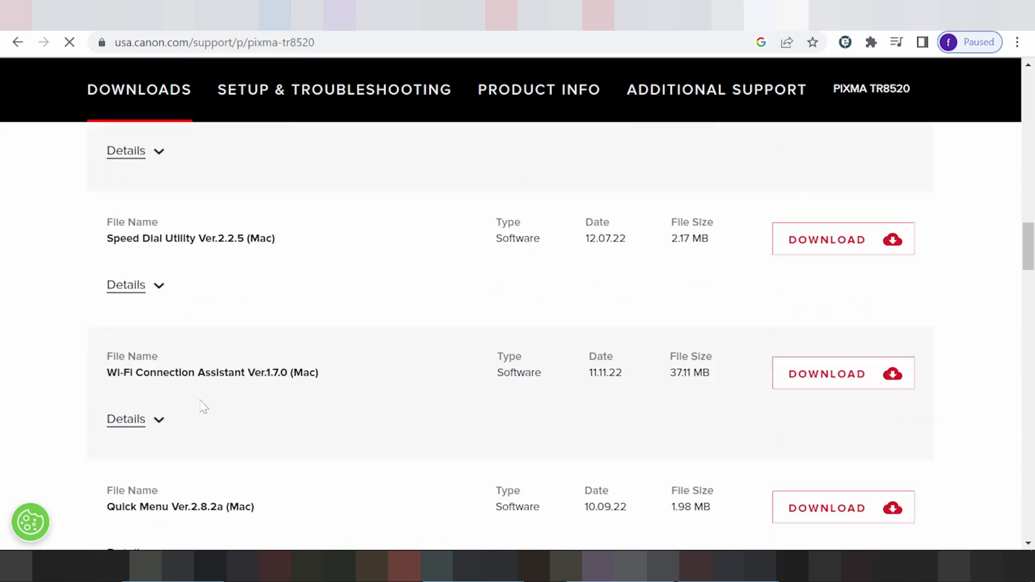
scroll(202, 405, "down", 1)
scroll(222, 418, "down", 3)
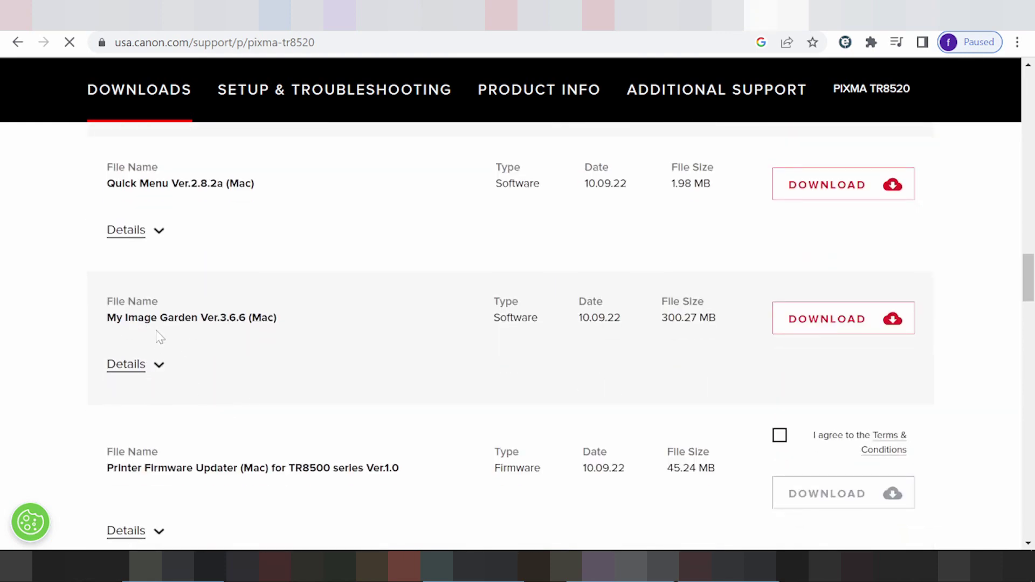
scroll(162, 338, "down", 1)
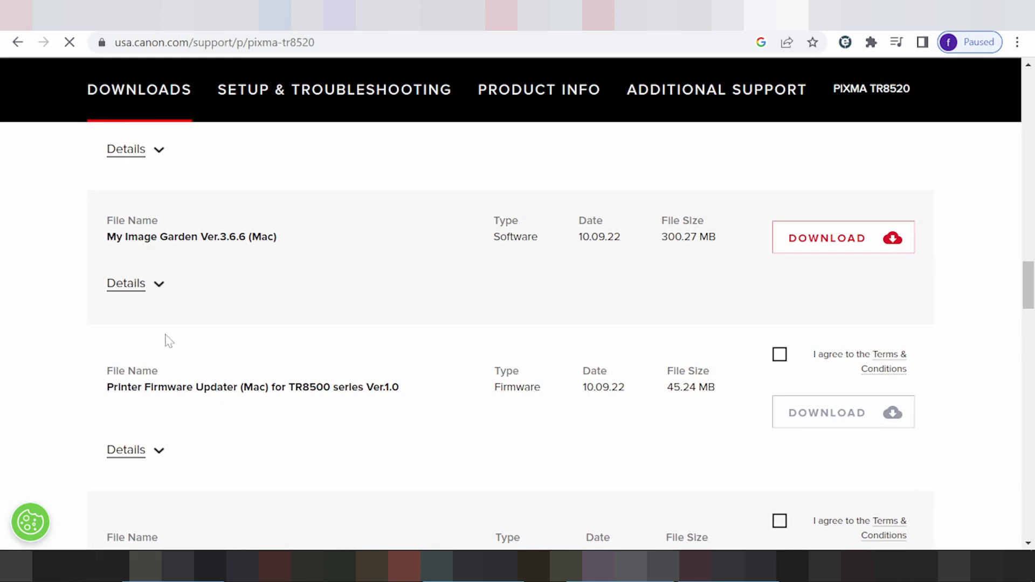
scroll(184, 339, "down", 1)
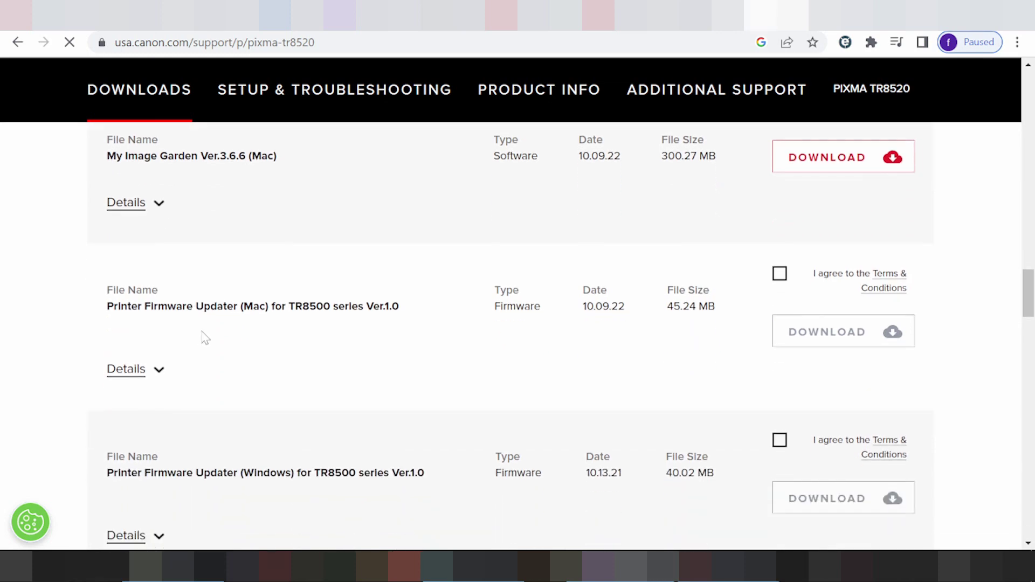
scroll(228, 334, "up", 5)
scroll(232, 333, "up", 6)
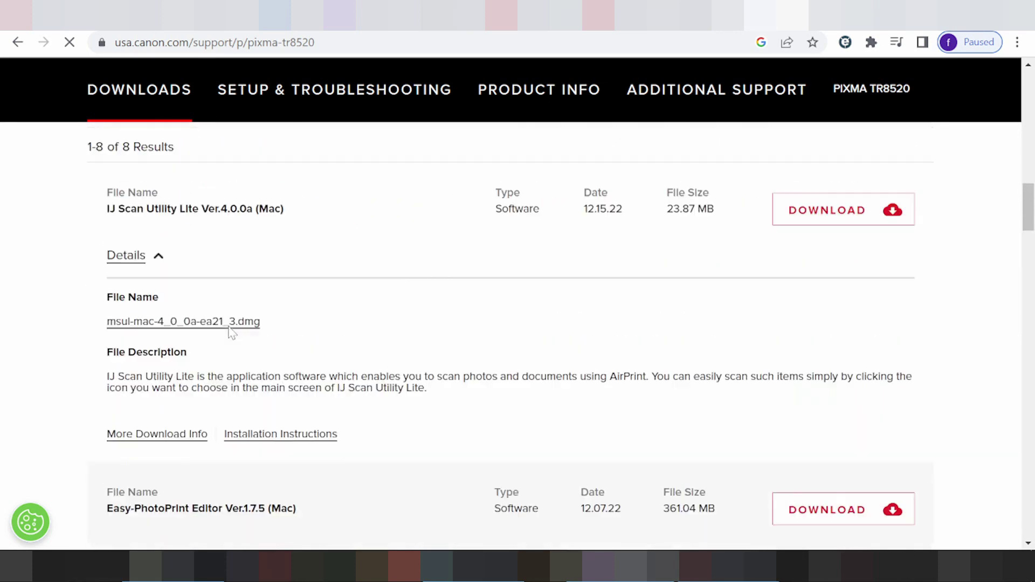
scroll(229, 335, "up", 1)
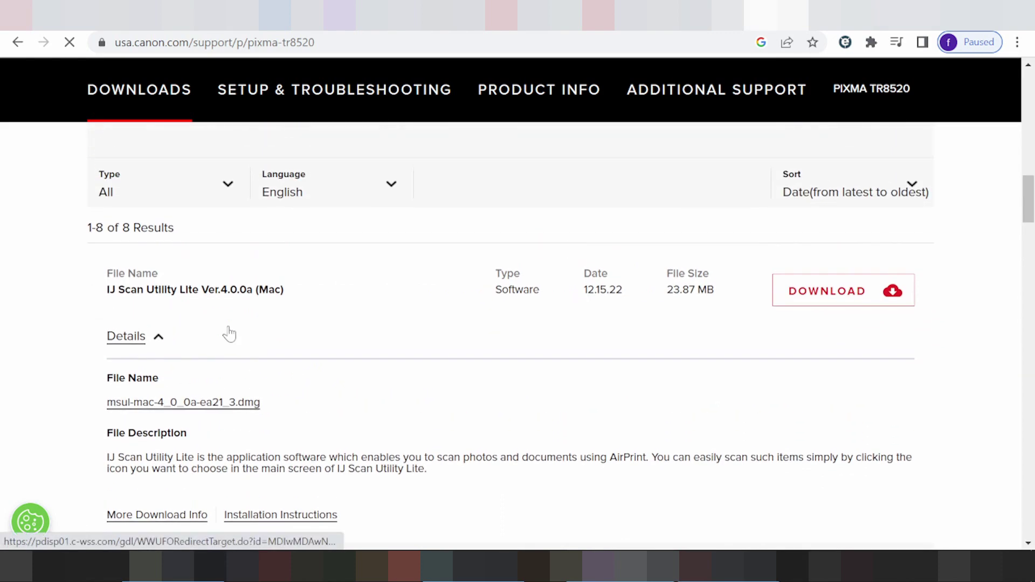
- Collapse the IJ Scan Utility Lite details and set the operating system to Linux with version Linux 64bit
left_click(159, 340)
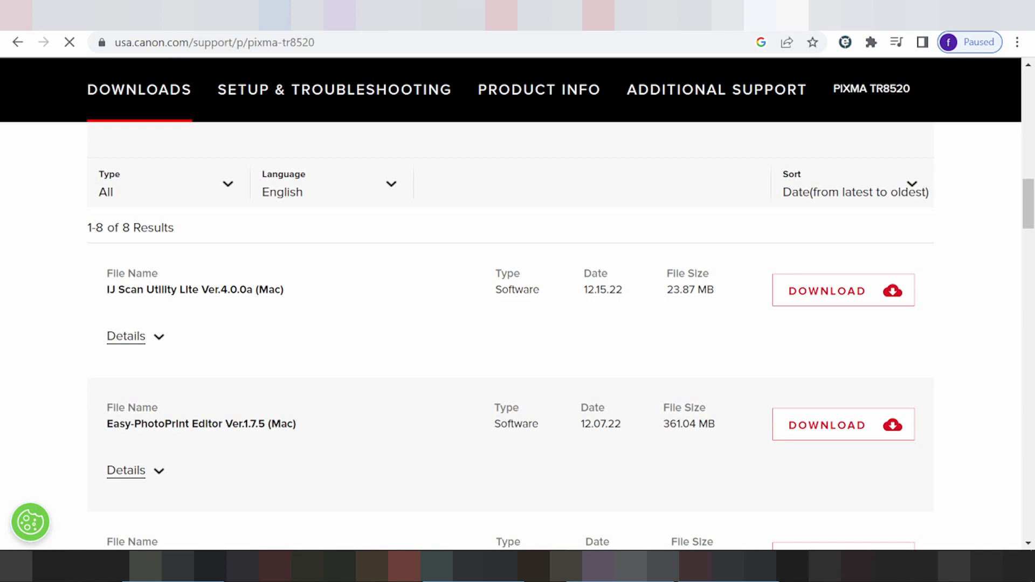
scroll(215, 282, "up", 1)
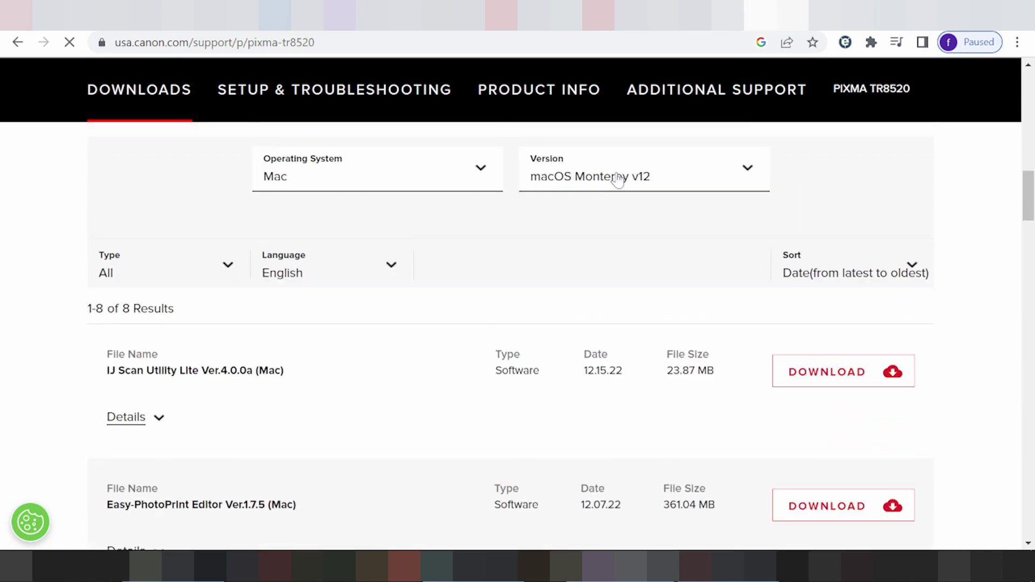
left_click(618, 180)
left_click(437, 178)
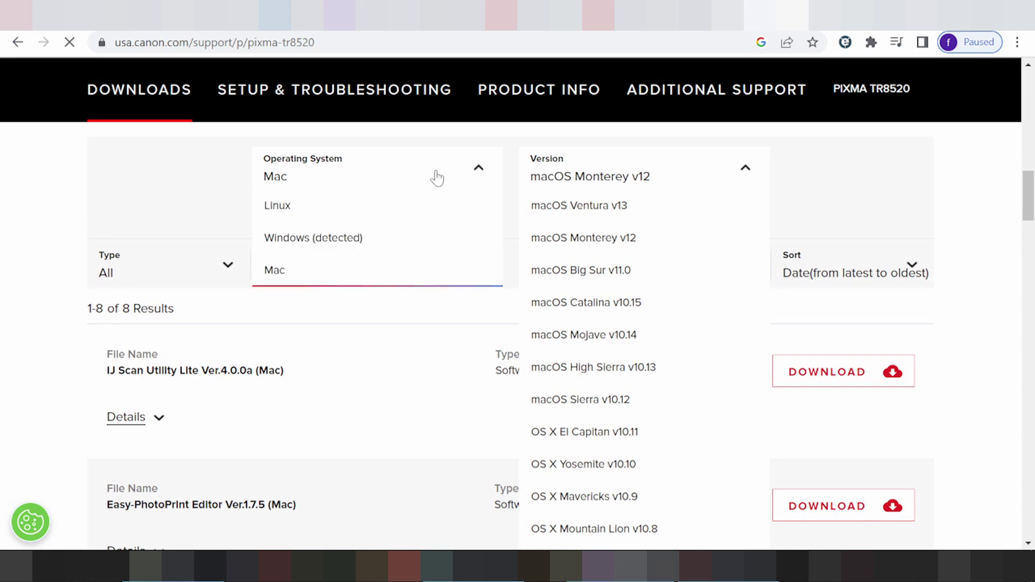
left_click(396, 217)
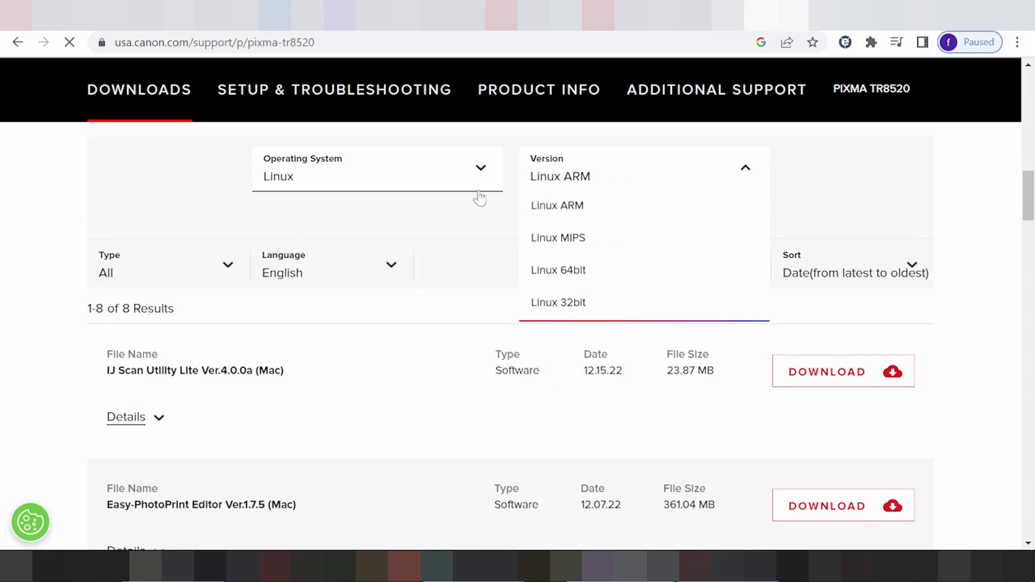
left_click(550, 281)
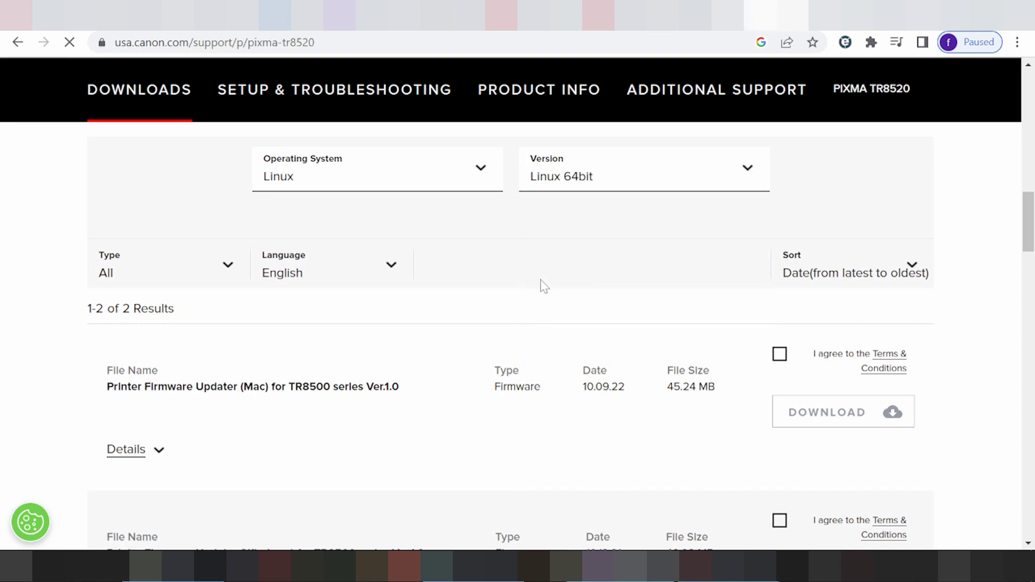
- Review the firmware updaters, IJ Printer Driver and ScanGear MP downloads offered for Linux 64bit
scroll(160, 296, "down", 1)
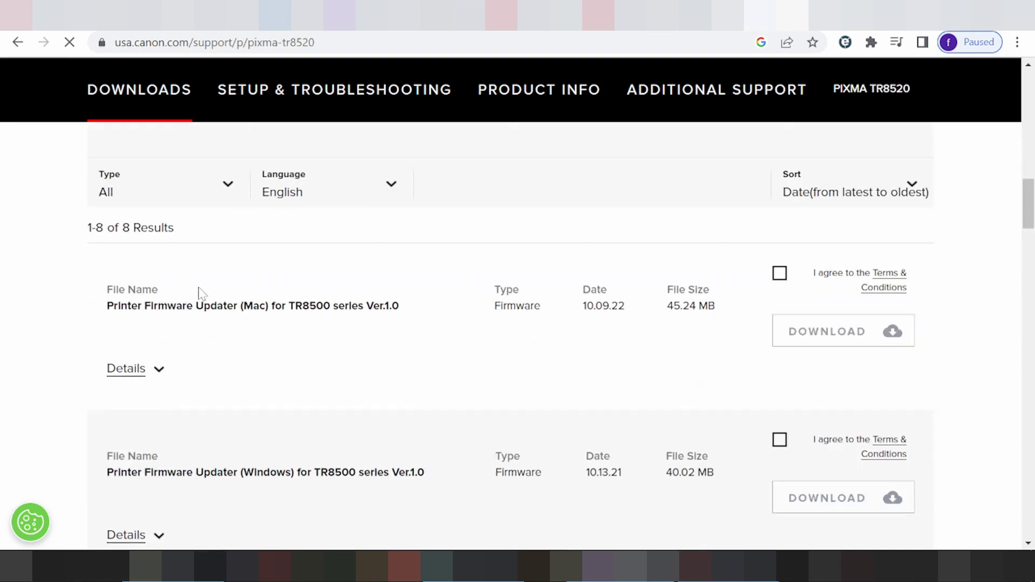
scroll(202, 278, "down", 1)
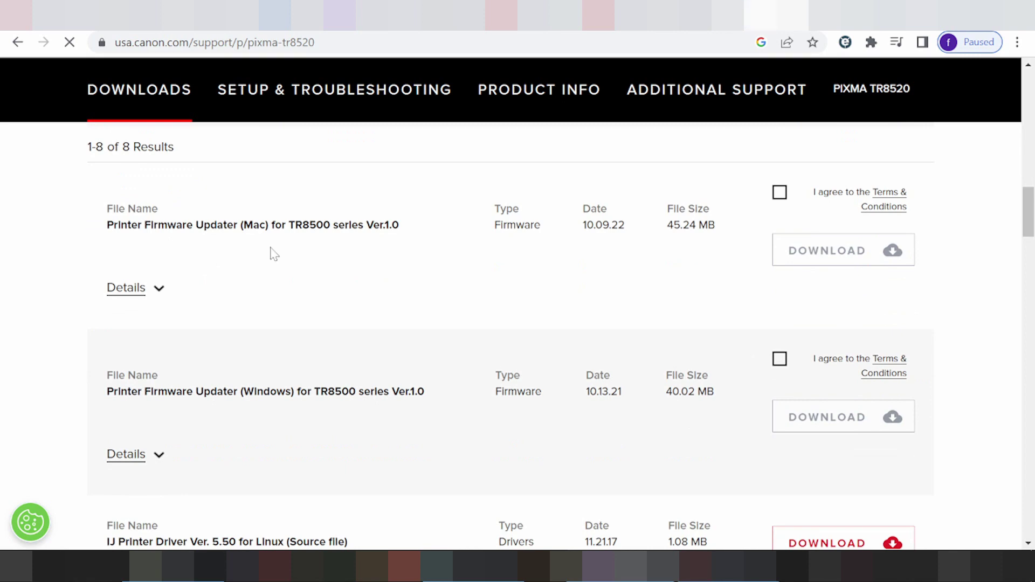
scroll(265, 255, "down", 3)
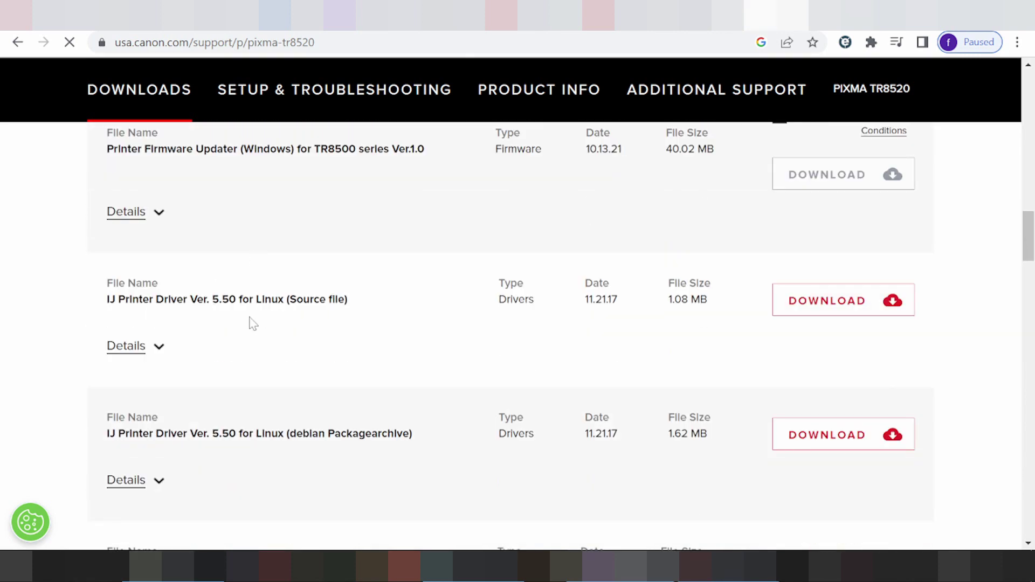
scroll(253, 324, "down", 3)
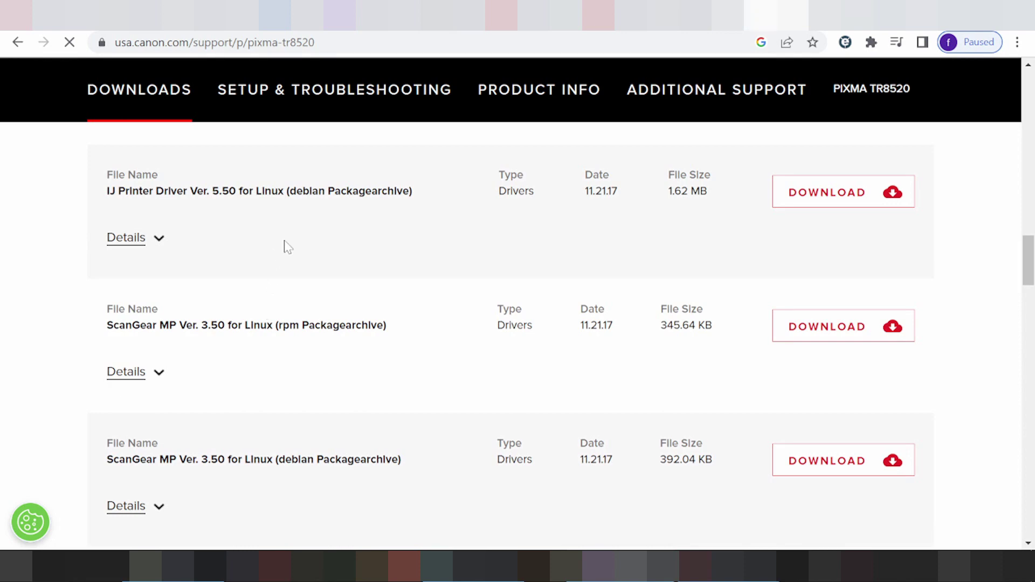
scroll(284, 247, "up", 7)
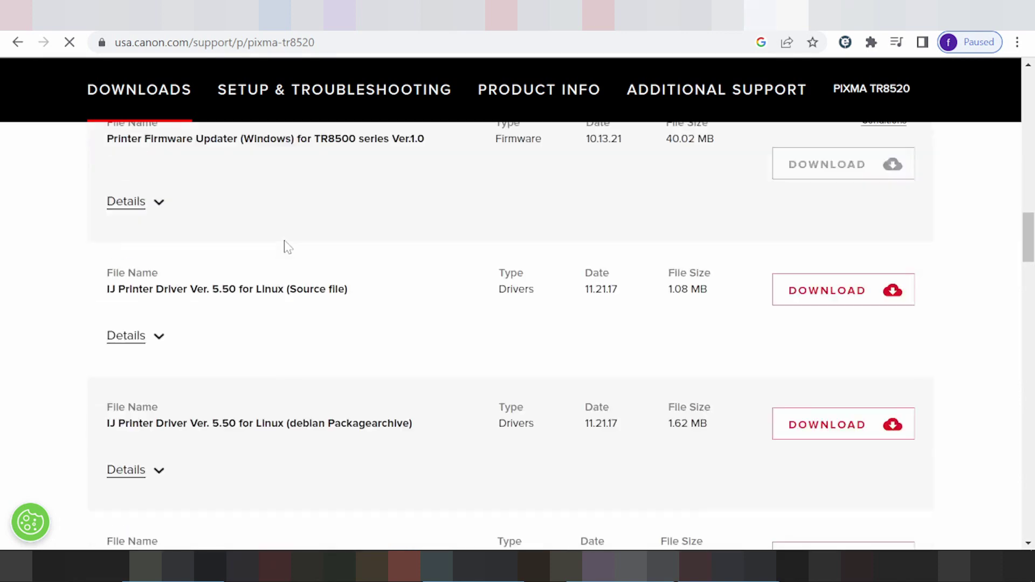
scroll(284, 247, "up", 7)
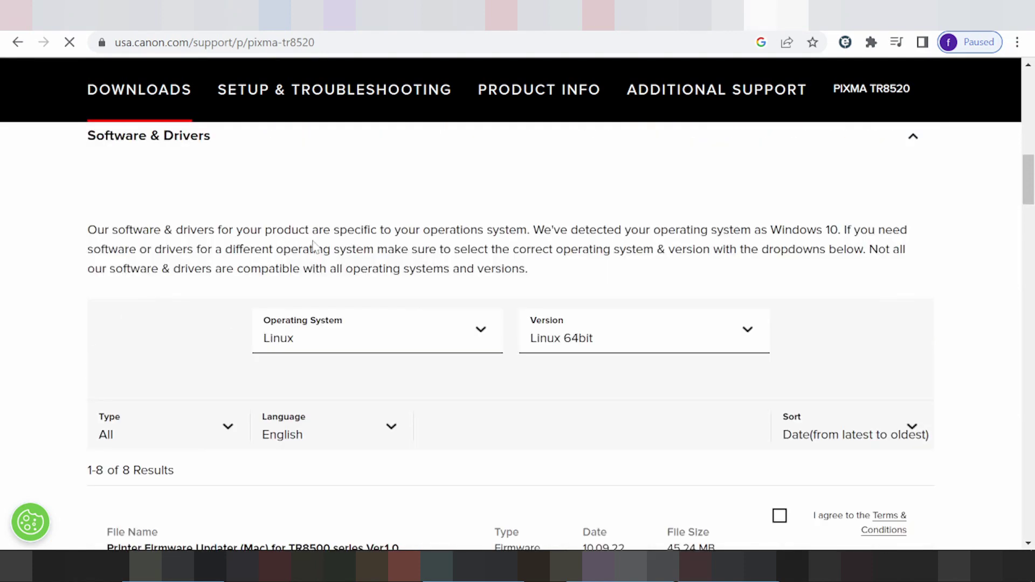
- Set the operating system for the listed downloads to Windows and the version to Windows 11
scroll(314, 247, "down", 3)
left_click(396, 170)
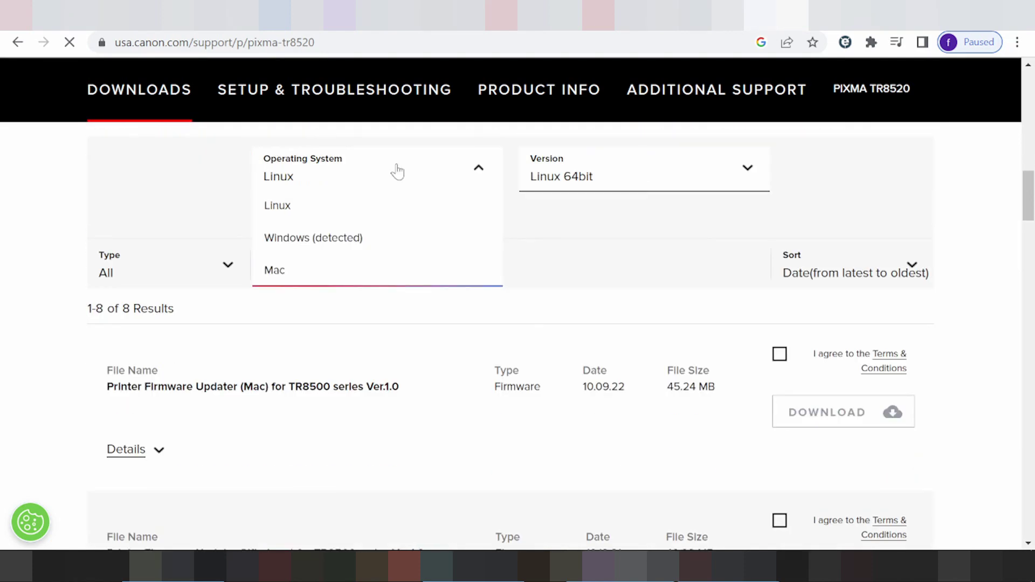
left_click(350, 244)
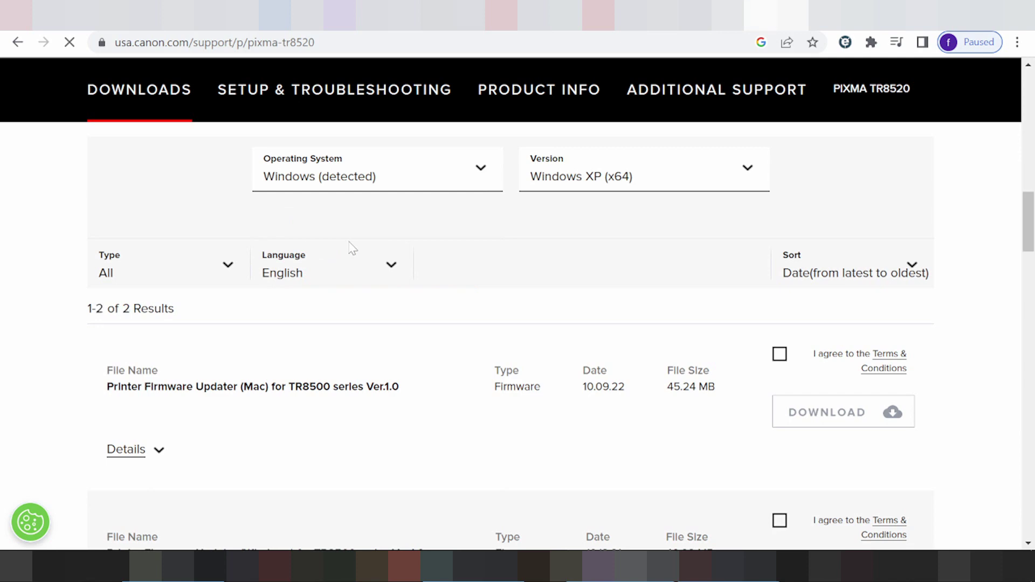
left_click(554, 185)
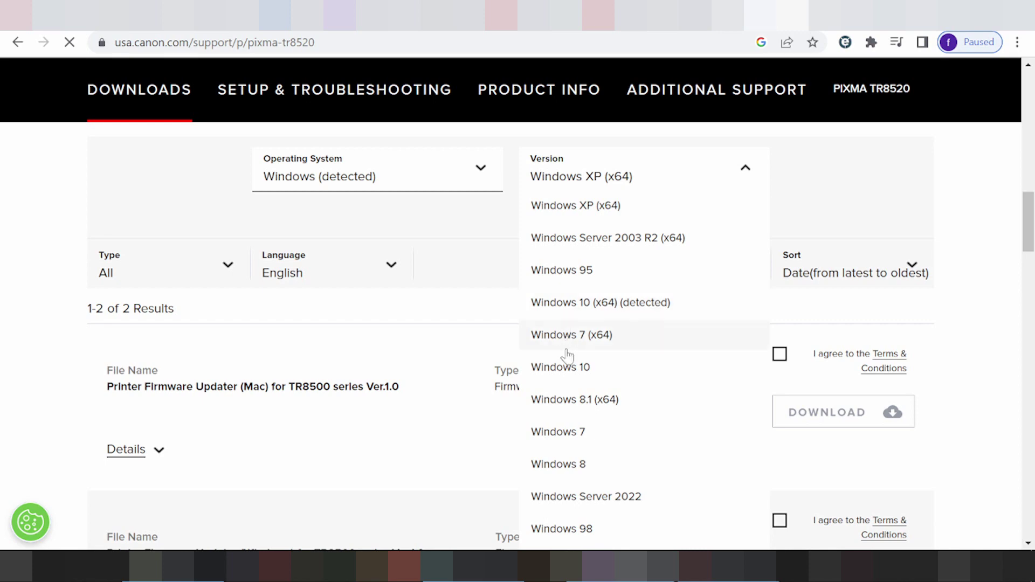
scroll(563, 388, "down", 1)
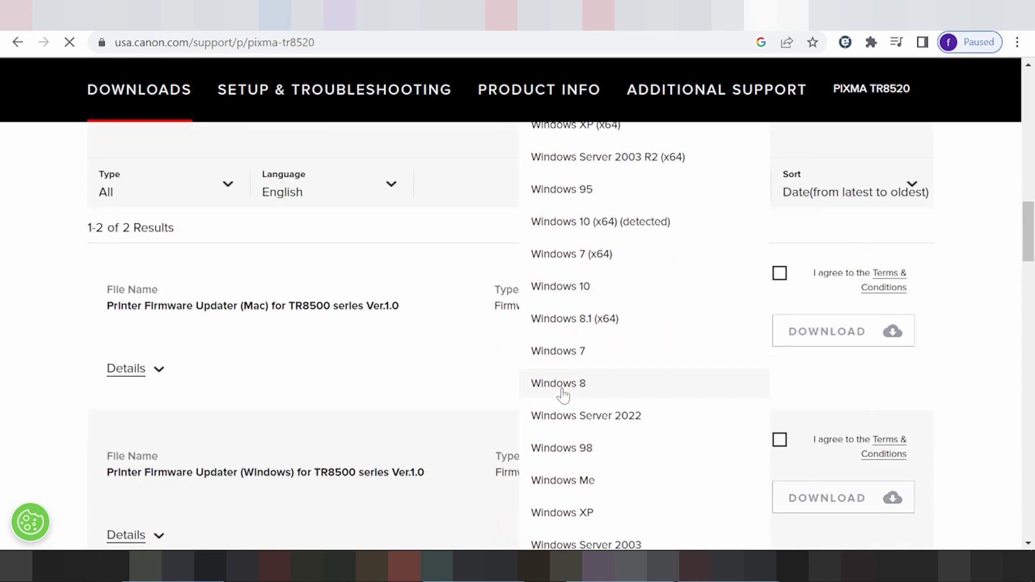
scroll(563, 396, "down", 6)
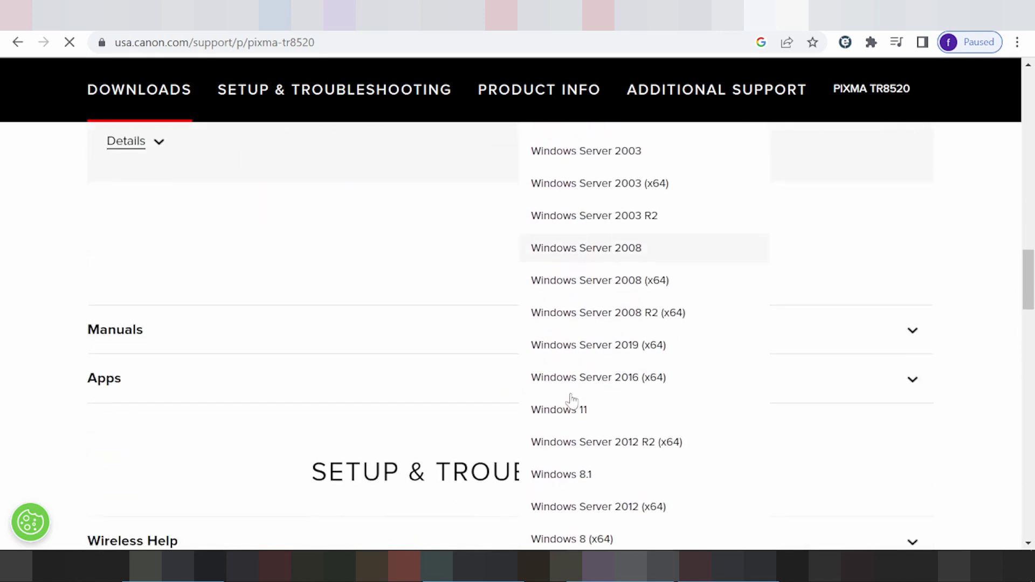
scroll(573, 400, "down", 1)
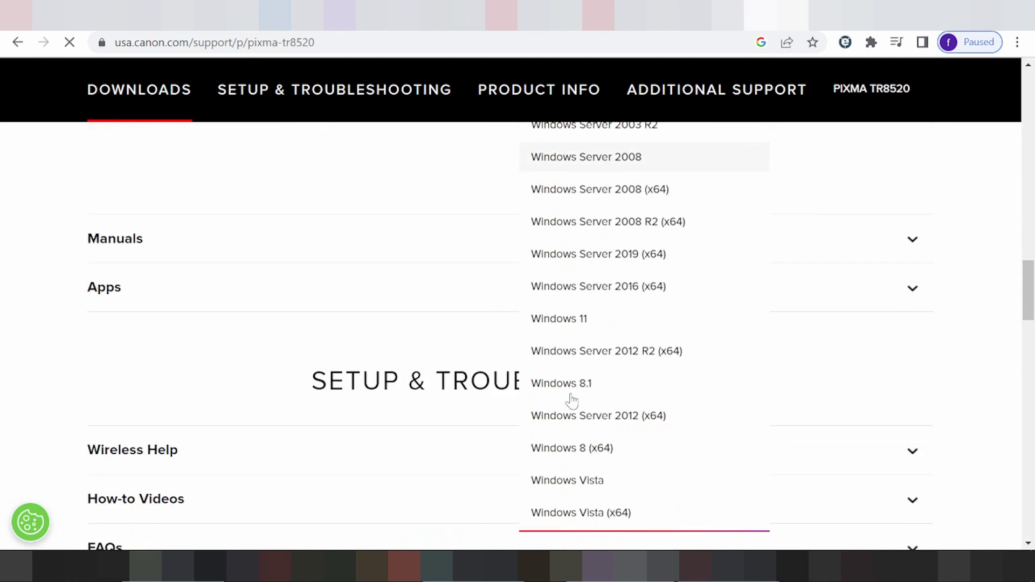
left_click(578, 322)
scroll(580, 327, "up", 3)
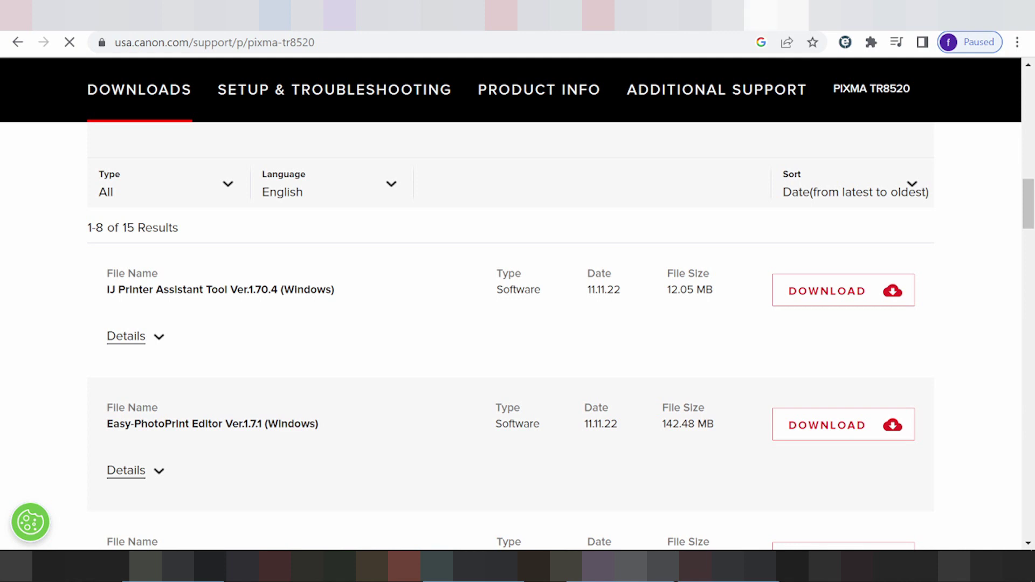
- Read the details of IJ Printer Assistant Tool Ver.1.70.4 (Windows), review the other Windows 11 downloads, and collapse the details again
left_click(162, 348)
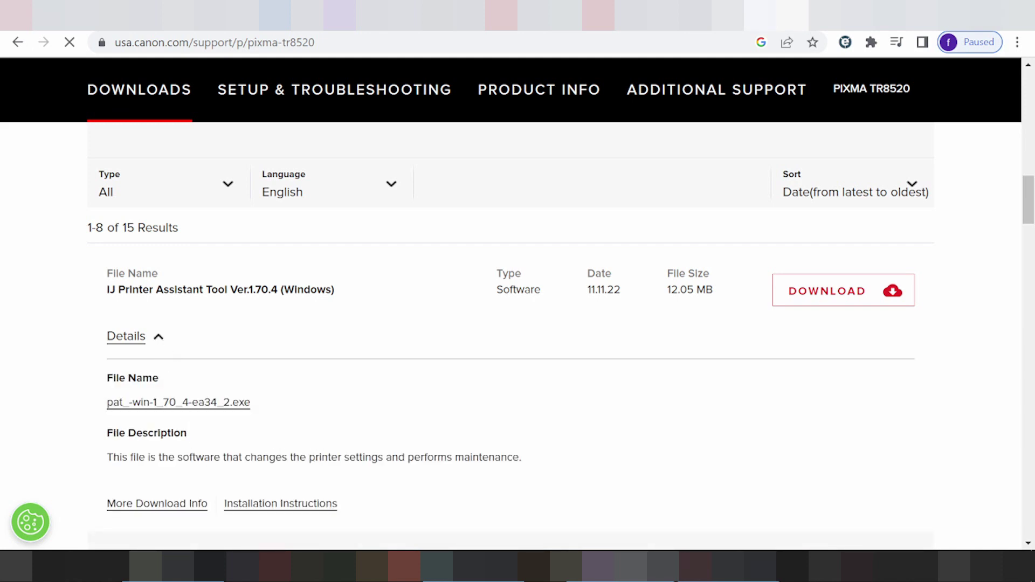
scroll(457, 445, "down", 4)
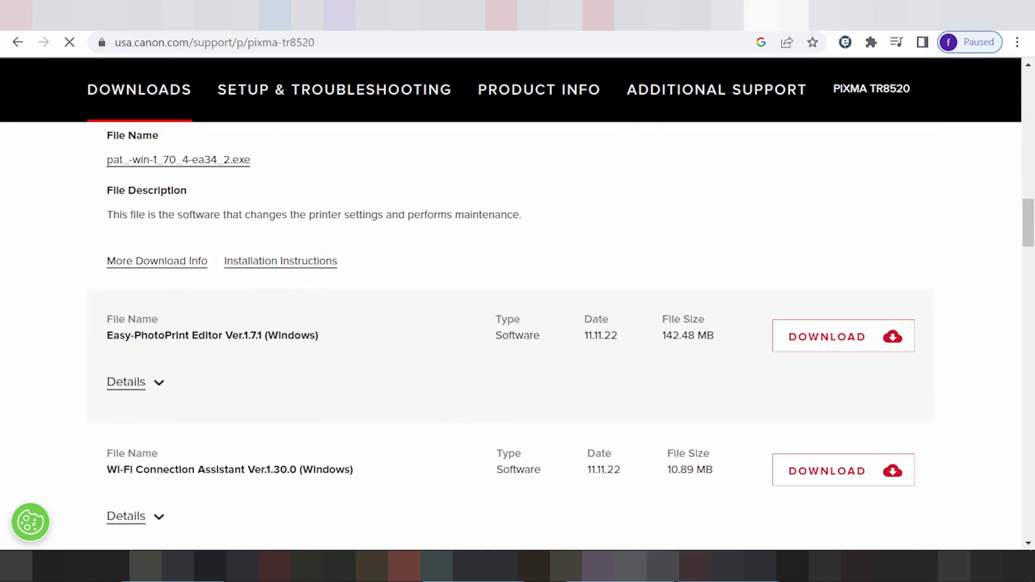
scroll(205, 453, "down", 3)
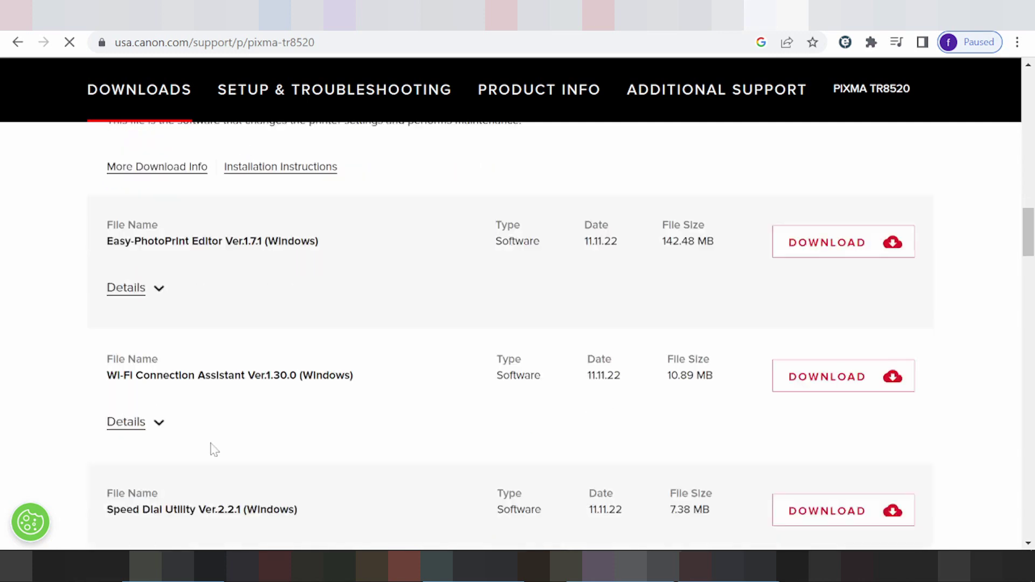
scroll(517, 323, "down", 3)
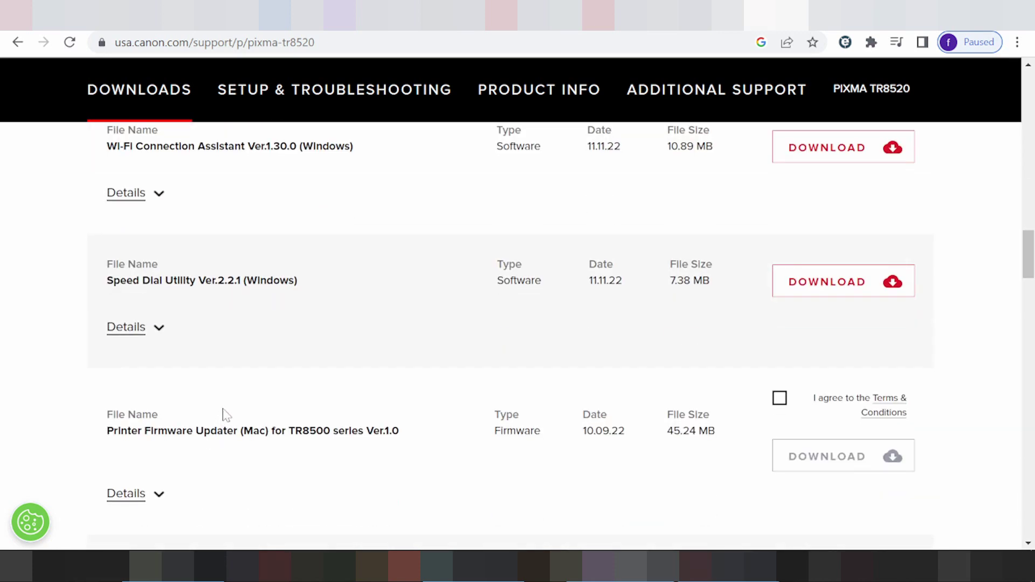
scroll(237, 421, "down", 3)
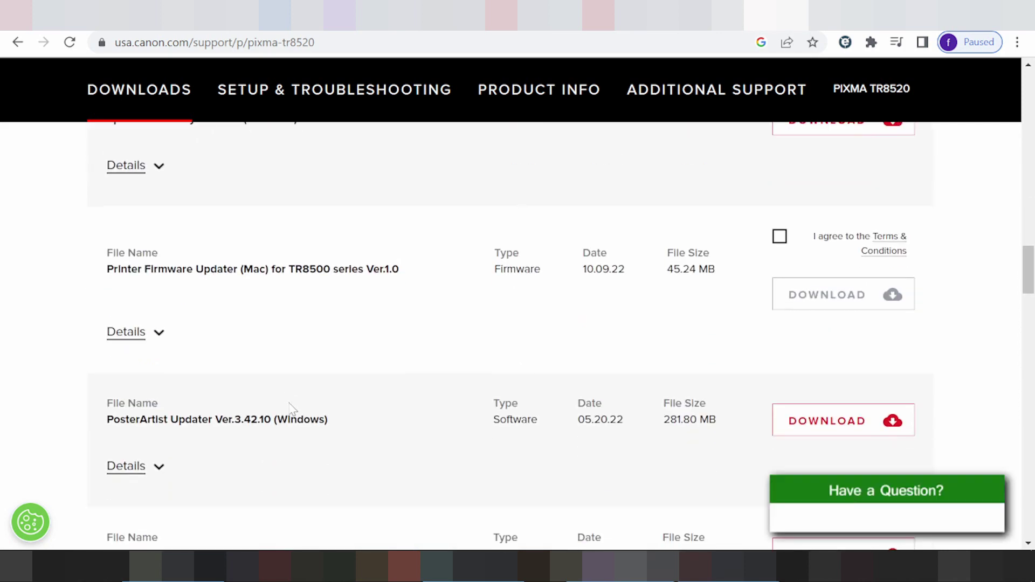
scroll(292, 410, "down", 3)
scroll(292, 410, "up", 10)
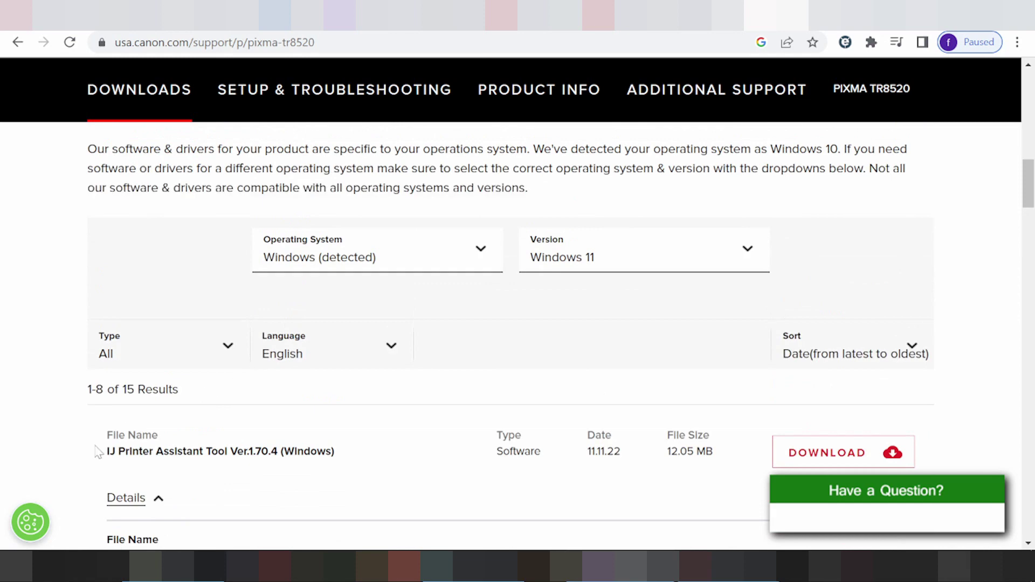
left_click(156, 501)
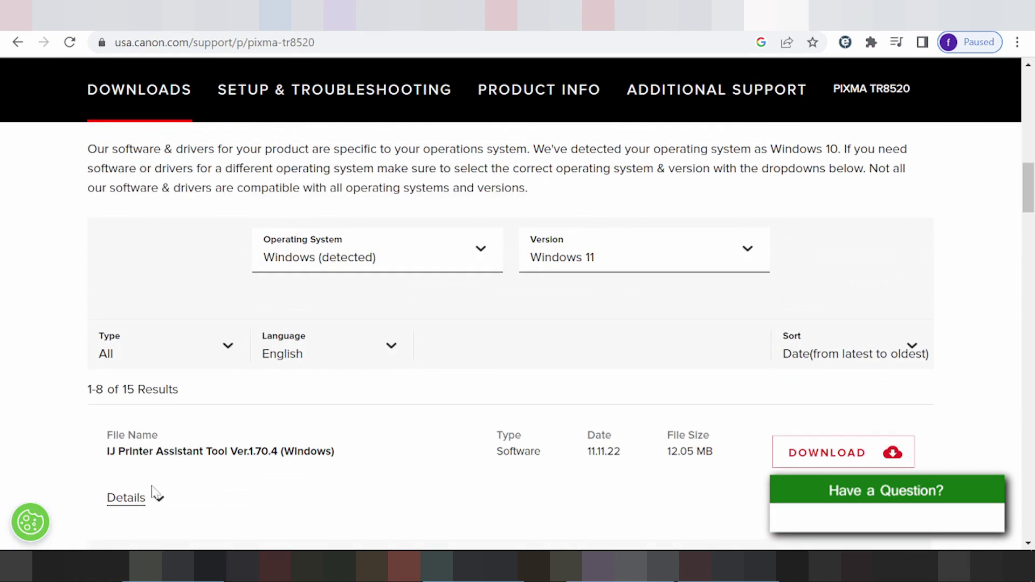
- Download IJ Printer Assistant Tool Ver.1.70.4 (Windows) and dismiss the dialog about locating and installing the download
scroll(184, 453, "down", 1)
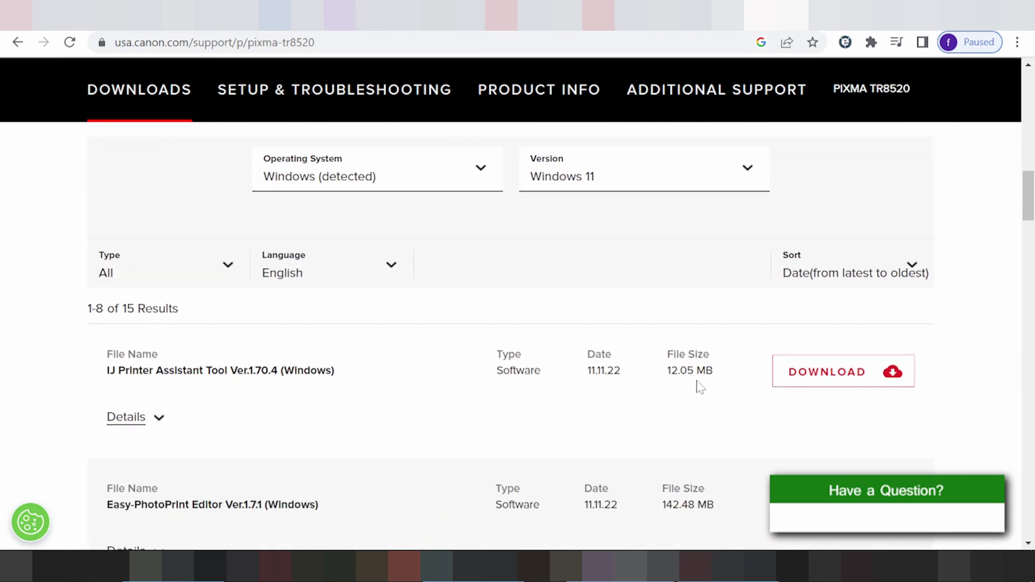
left_click(792, 373)
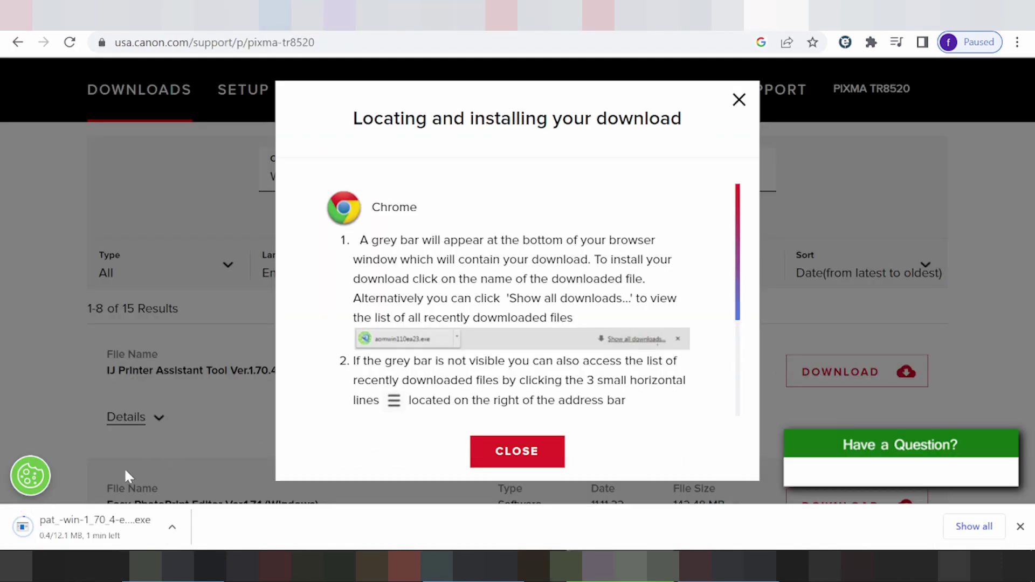
left_click(53, 419)
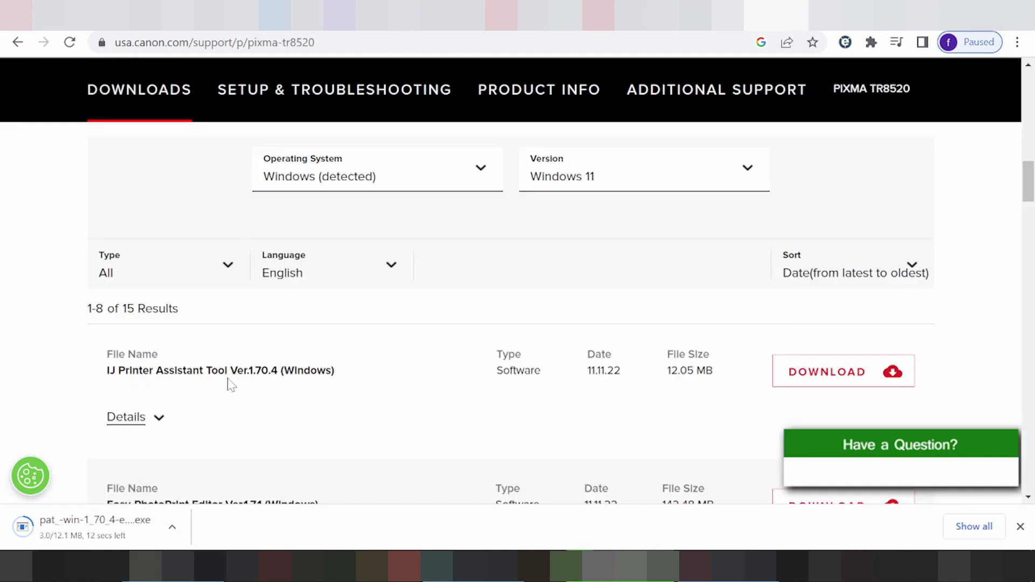
- Close the chat invitation over the PIXMA TR8520 page and check the options available for the file being downloaded
scroll(203, 411, "up", 12)
scroll(205, 411, "up", 3)
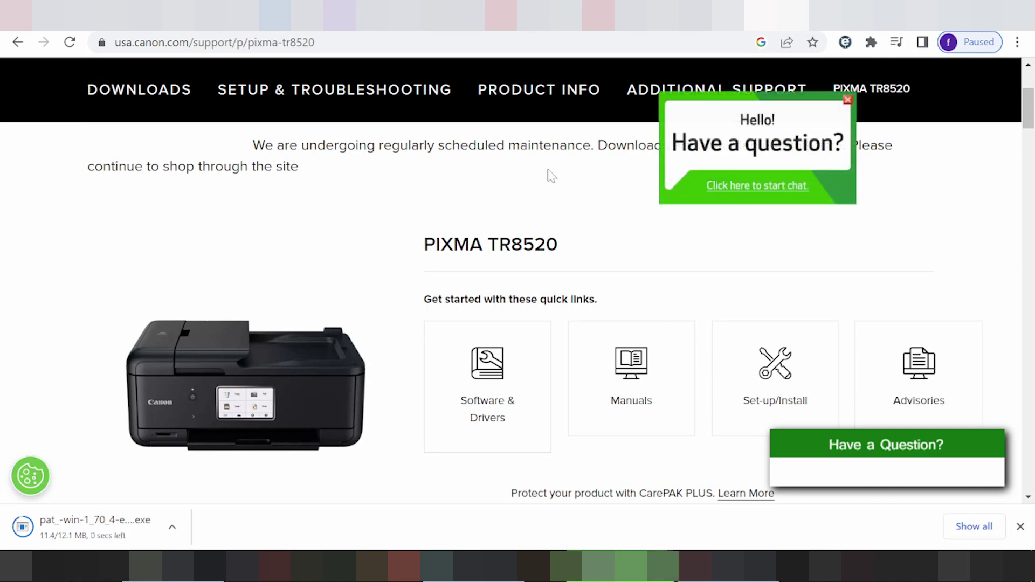
left_click(848, 101)
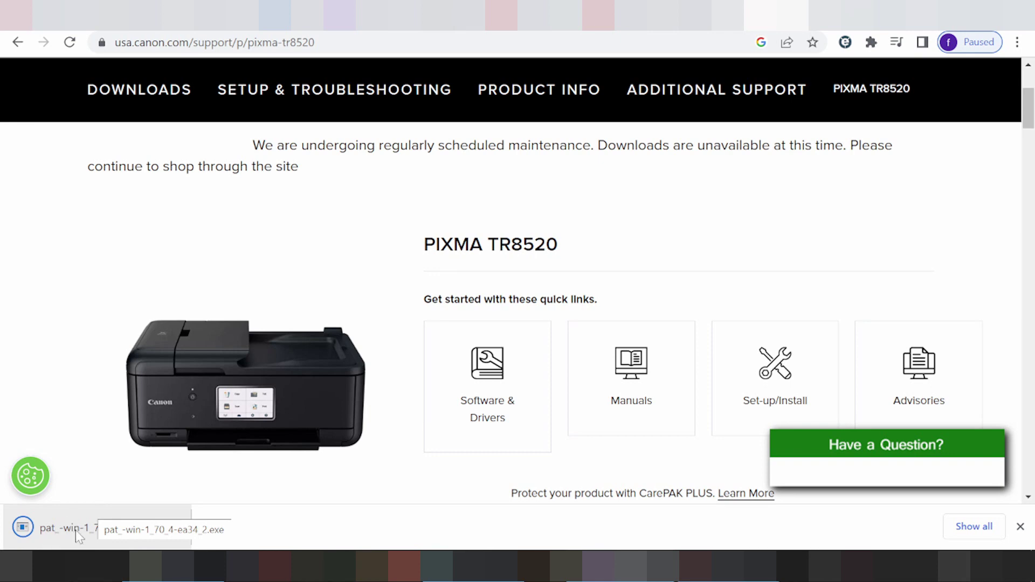
left_click(172, 526)
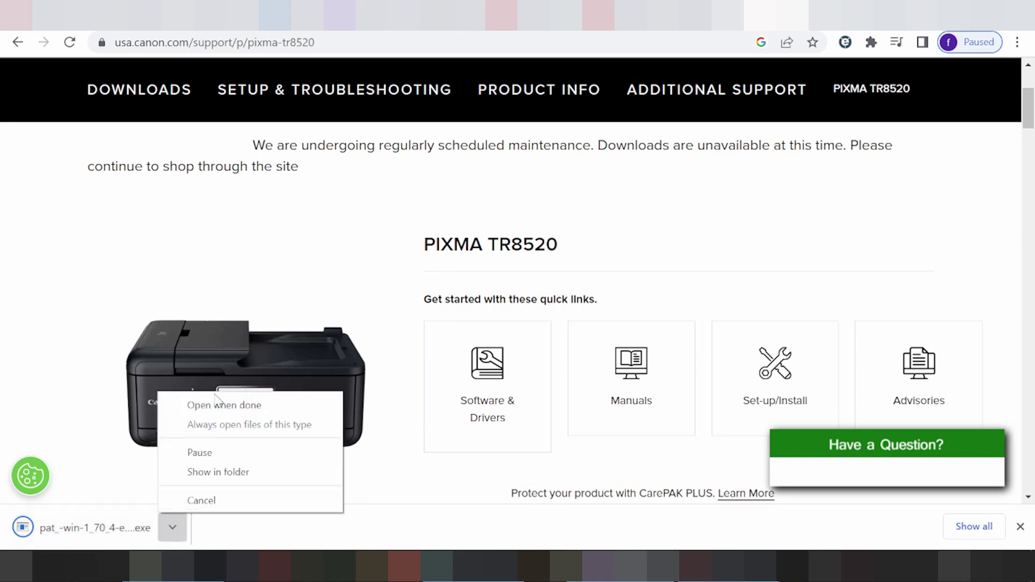
left_click(122, 429)
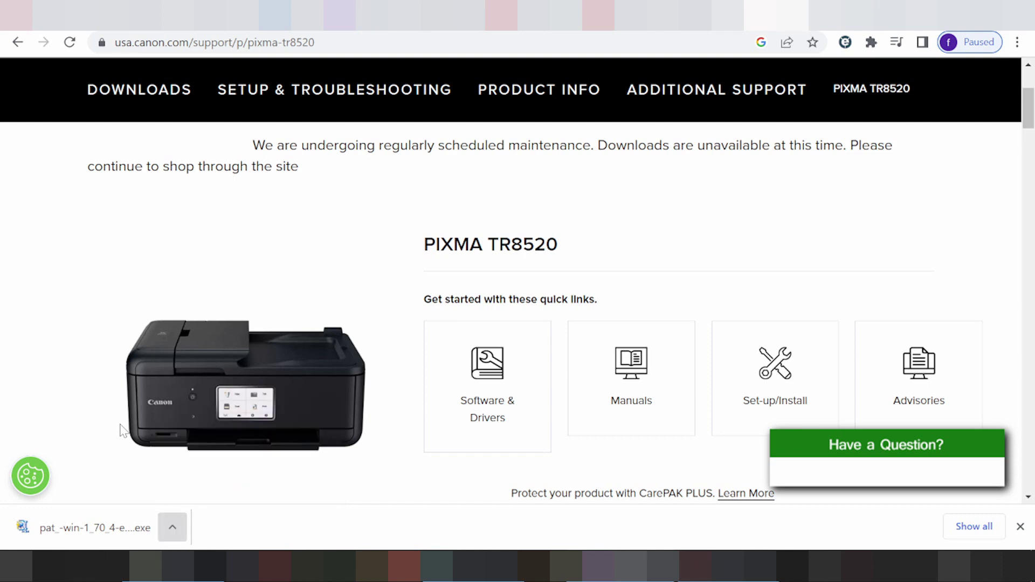